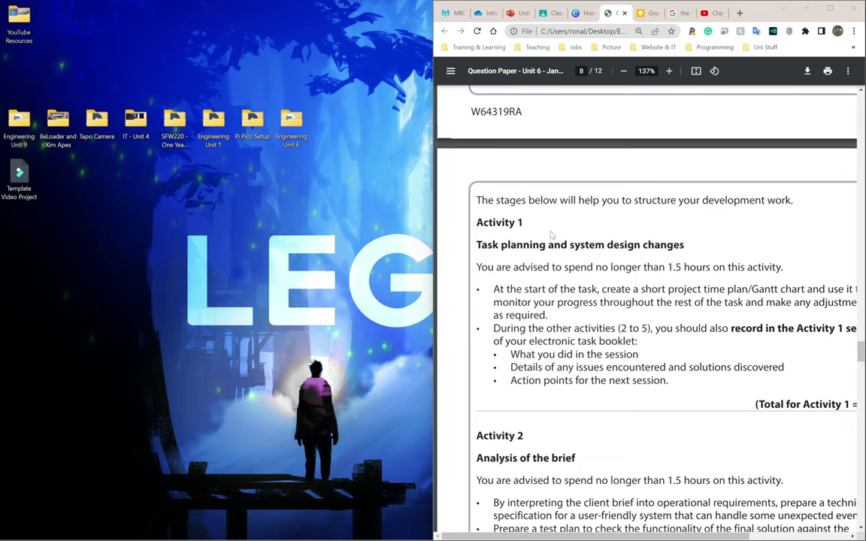
# - Launch Excel, create a blank workbook and snap it beside the question paper
pyautogui.press('super')
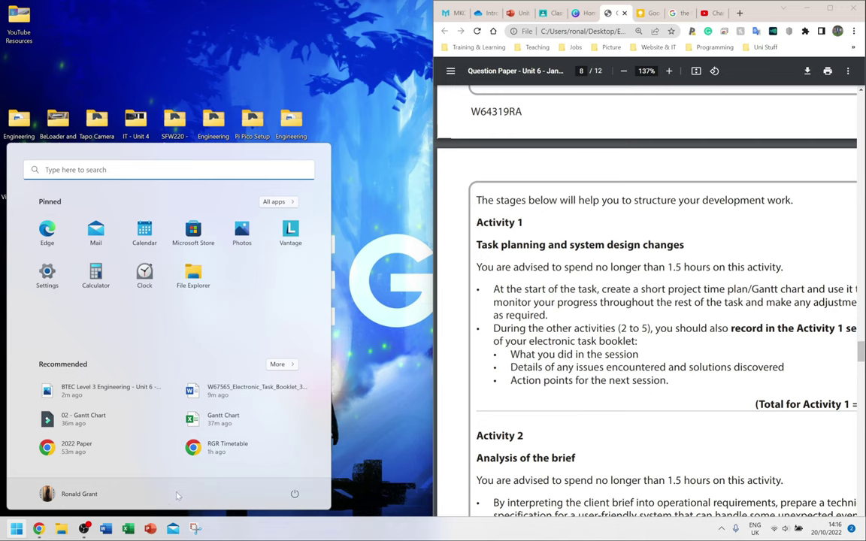
pyautogui.click(128, 528)
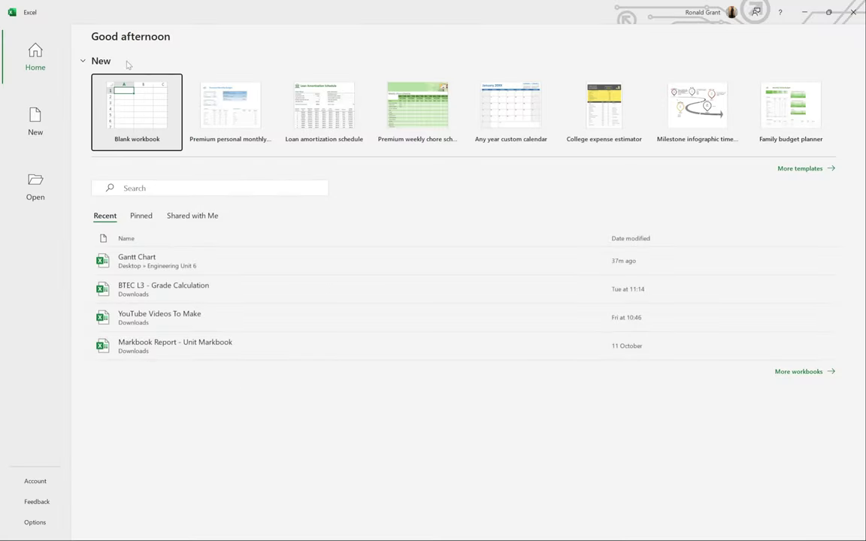
pyautogui.click(148, 125)
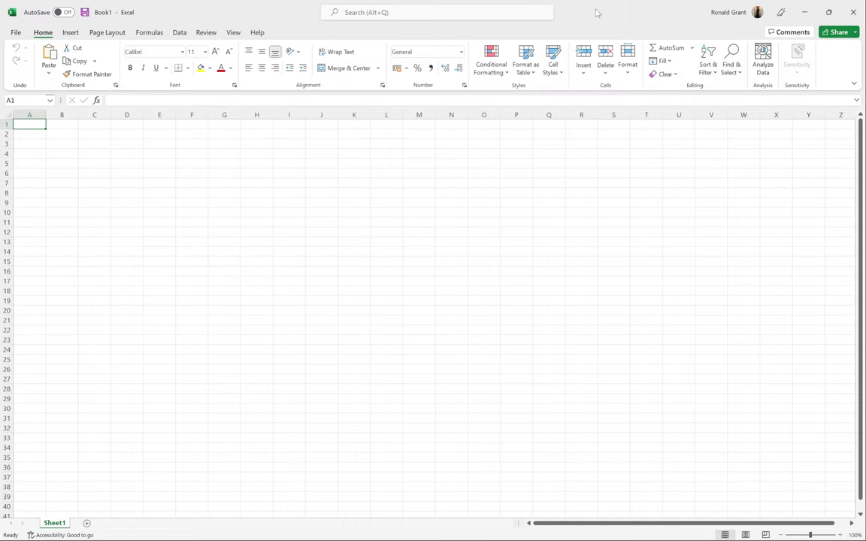
pyautogui.press('super+Left')
# - Select cells A1:A5, then A1:G1 on the new worksheet
pyautogui.click(289, 203)
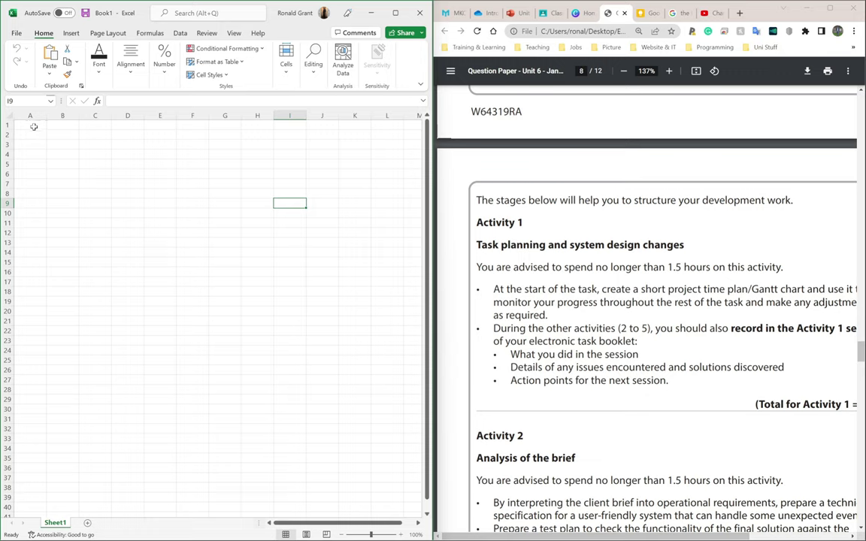
pyautogui.moveTo(34, 126); pyautogui.dragTo(34, 167)
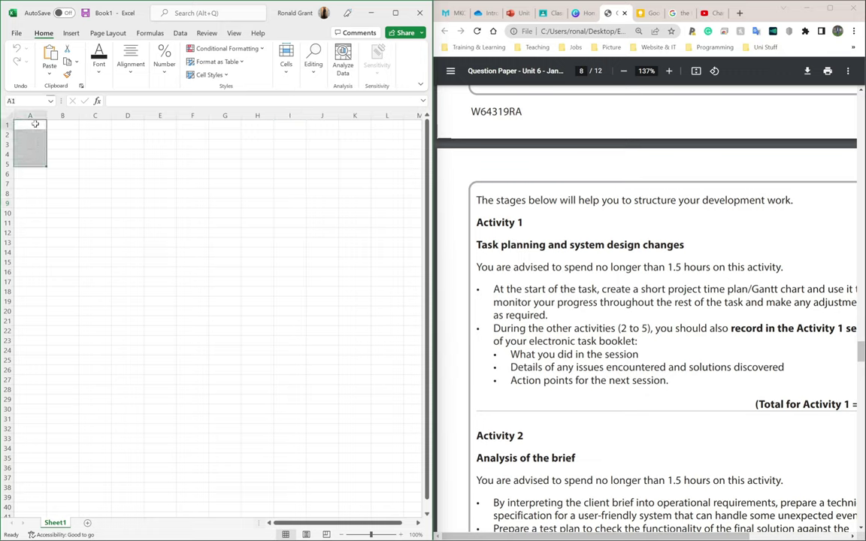
pyautogui.moveTo(35, 124); pyautogui.dragTo(225, 125)
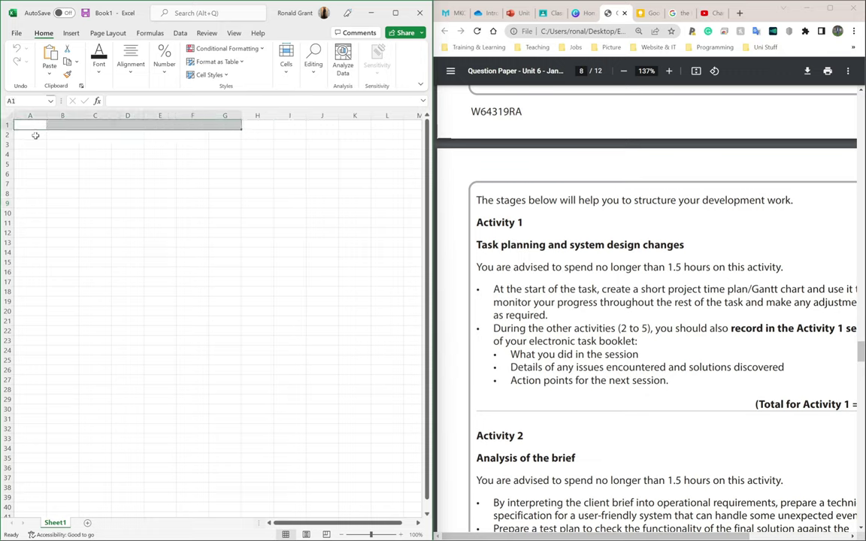
# - Enter 'Activity 1' in A2 and fill down to A7 to list Activities 1–6
pyautogui.click(35, 135)
pyautogui.keyDown('ctrl'); pyautogui.scroll(9, 42, 137); pyautogui.keyUp('ctrl')
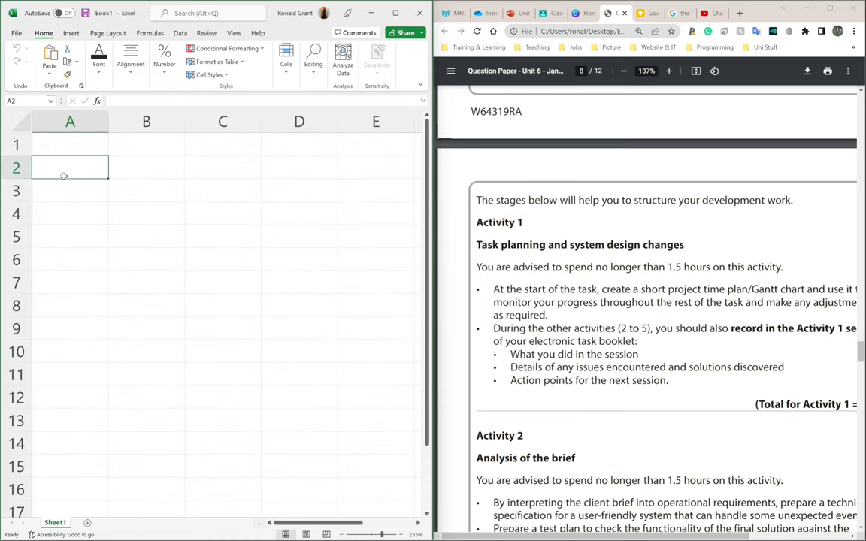
pyautogui.write('Activity 1')
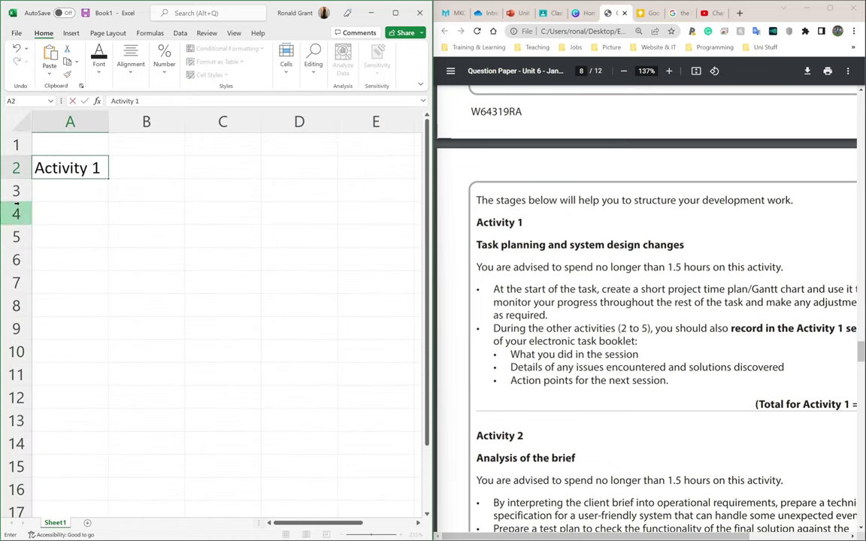
pyautogui.press('Return')
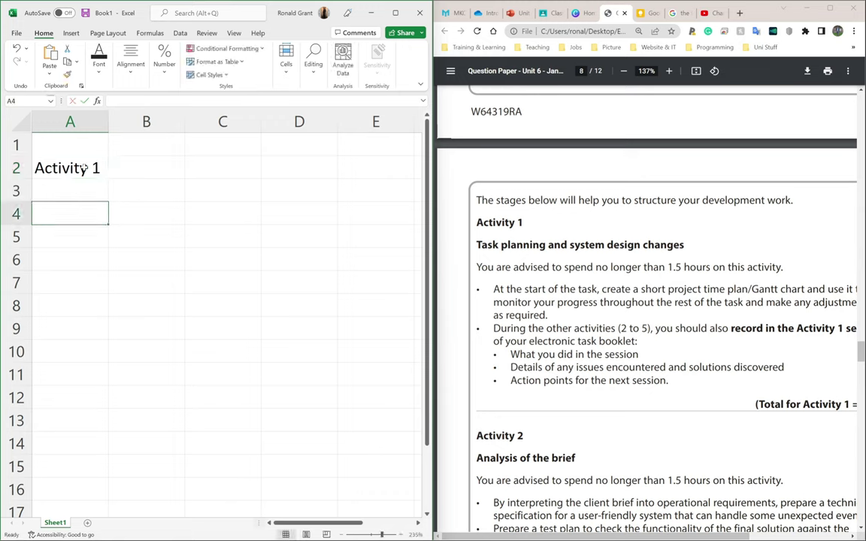
pyautogui.click(105, 175)
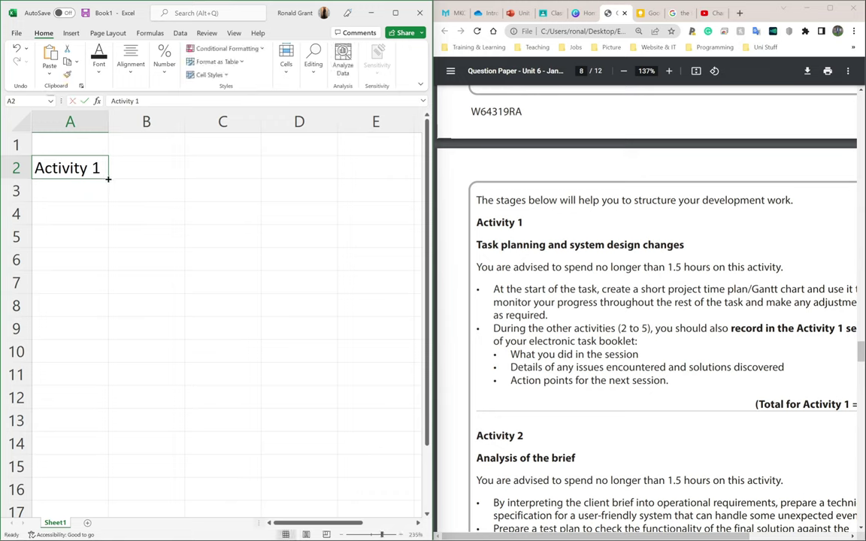
pyautogui.moveTo(107, 179); pyautogui.dragTo(97, 287)
# - Enter half-hour markers 0.5 through 6 across cells B1 to M1
pyautogui.click(128, 153)
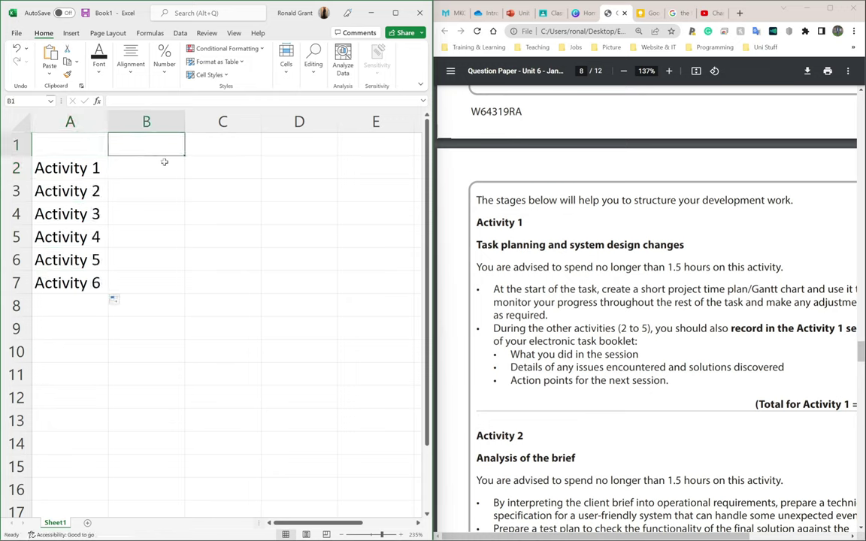
pyautogui.write('0.5')
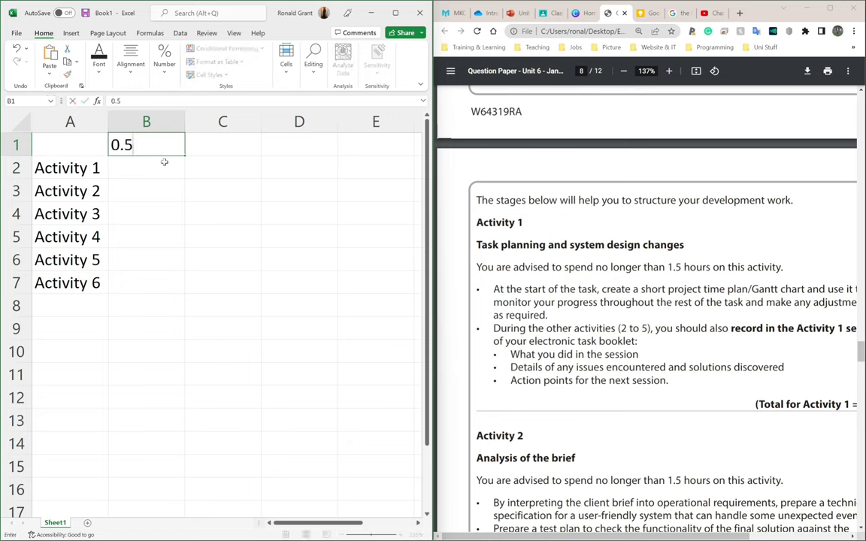
pyautogui.press('Tab')
pyautogui.write('1')
pyautogui.press('Tab')
pyautogui.write('1.5')
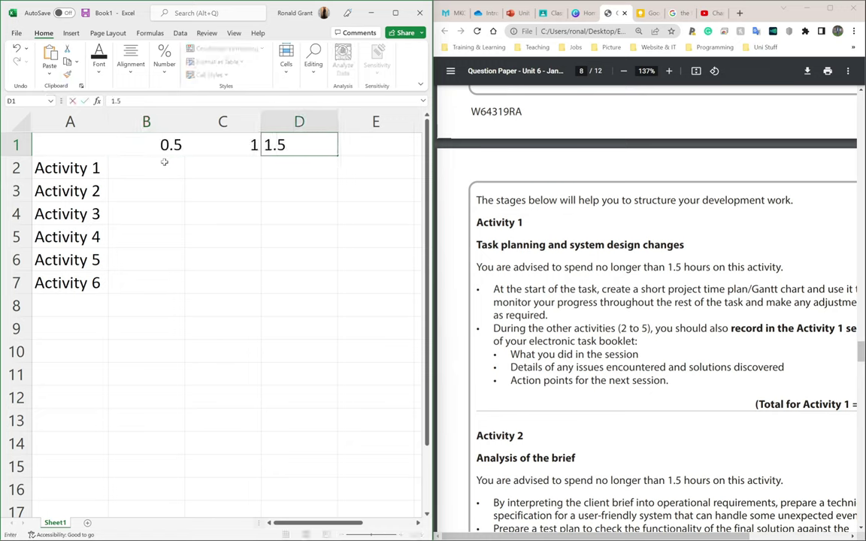
pyautogui.press('Tab')
pyautogui.write('2')
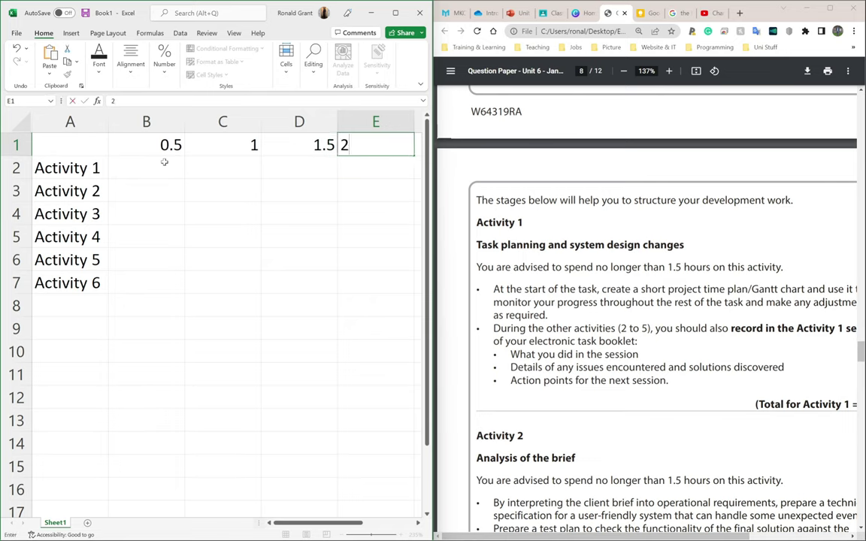
pyautogui.press('Tab')
pyautogui.write('2.5')
pyautogui.press('Tab')
pyautogui.write('3')
pyautogui.press('Tab')
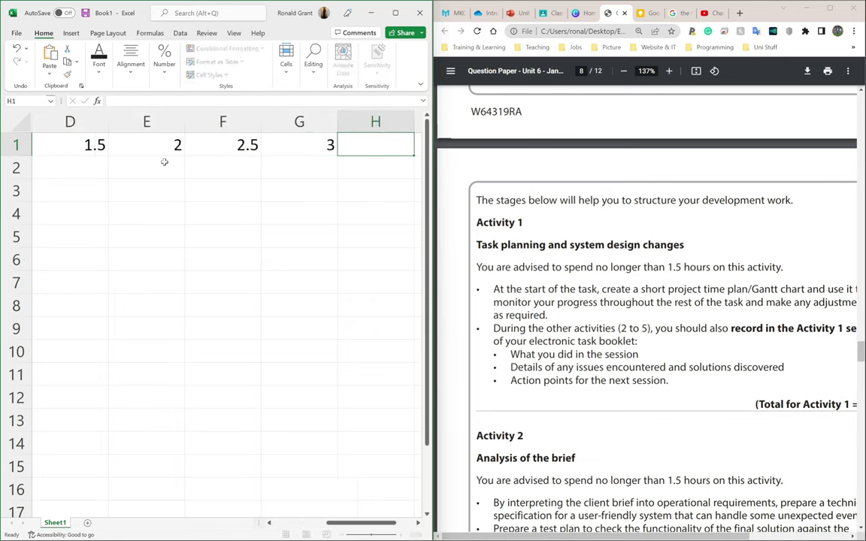
pyautogui.write('3.5')
pyautogui.press('Tab')
pyautogui.write('4')
pyautogui.press('Tab')
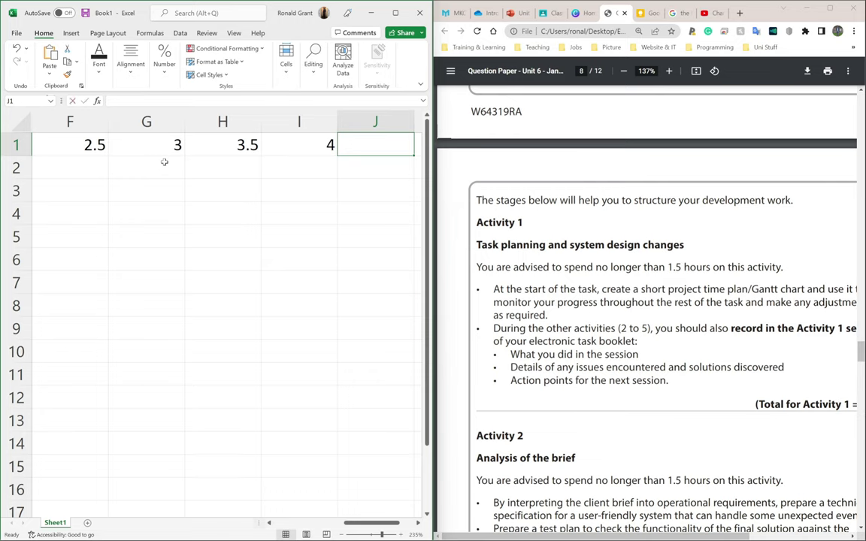
pyautogui.write('4.5')
pyautogui.press('Tab')
pyautogui.write('5')
pyautogui.press('Tab')
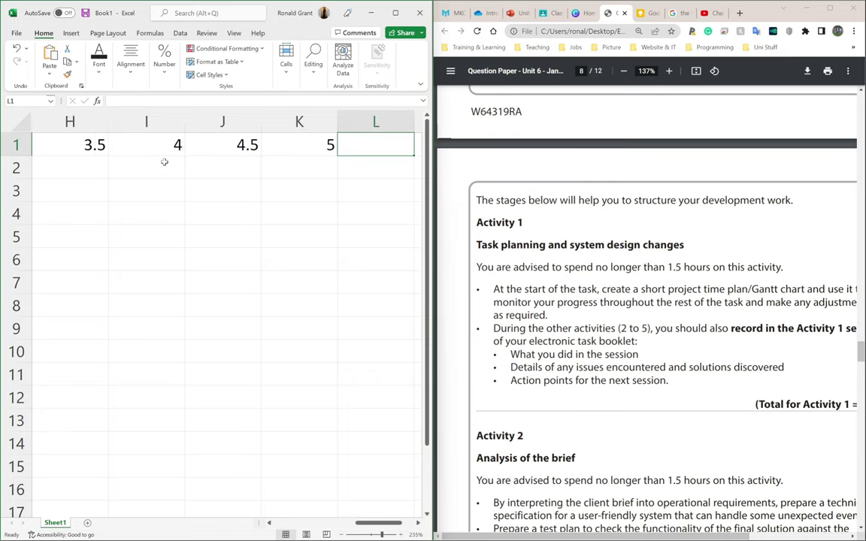
pyautogui.write('5.5')
pyautogui.press('Tab')
pyautogui.write('6')
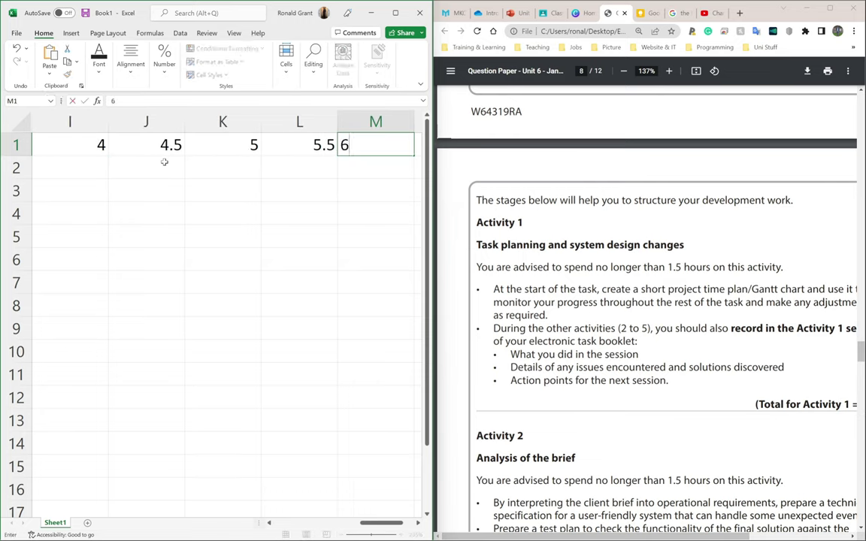
pyautogui.press('Tab')
# - Continue the markers from 6.5 through 12 across cells N1 to Y1
pyautogui.write('6.5')
pyautogui.press('Tab')
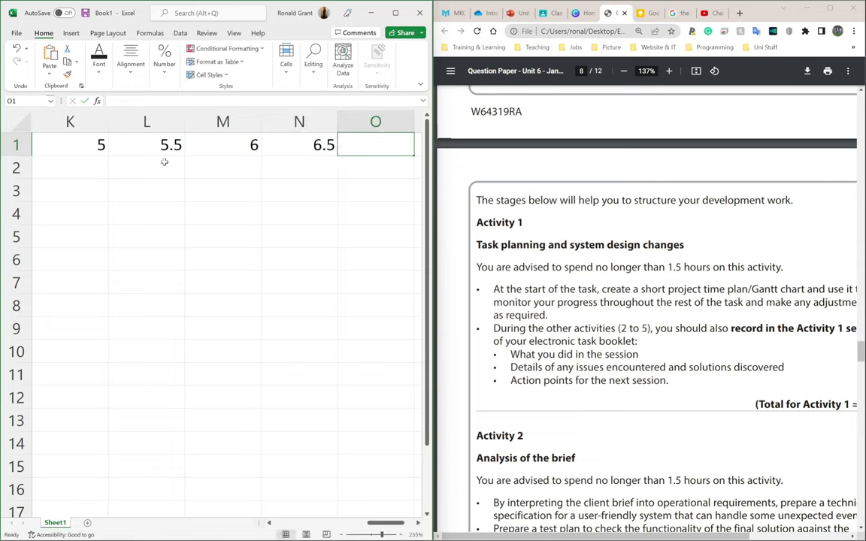
pyautogui.write('7')
pyautogui.press('Tab')
pyautogui.write('7.')
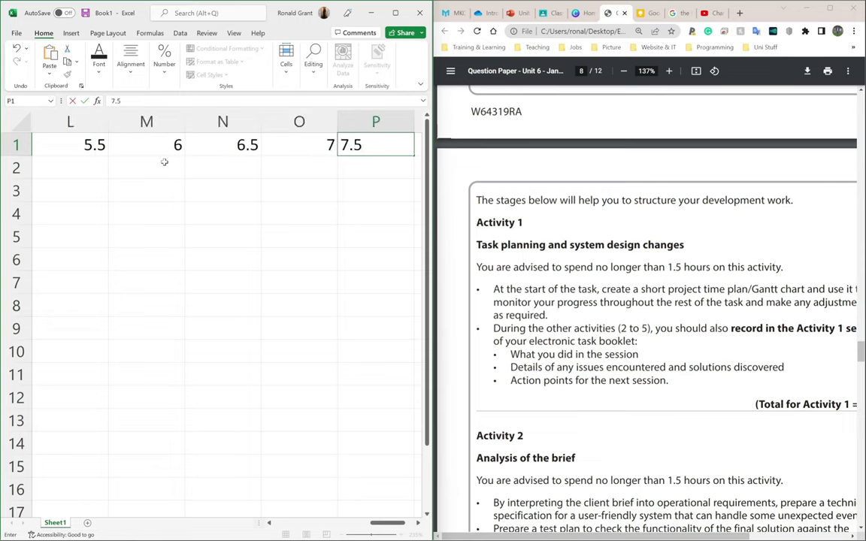
pyautogui.press('Tab')
pyautogui.write('8')
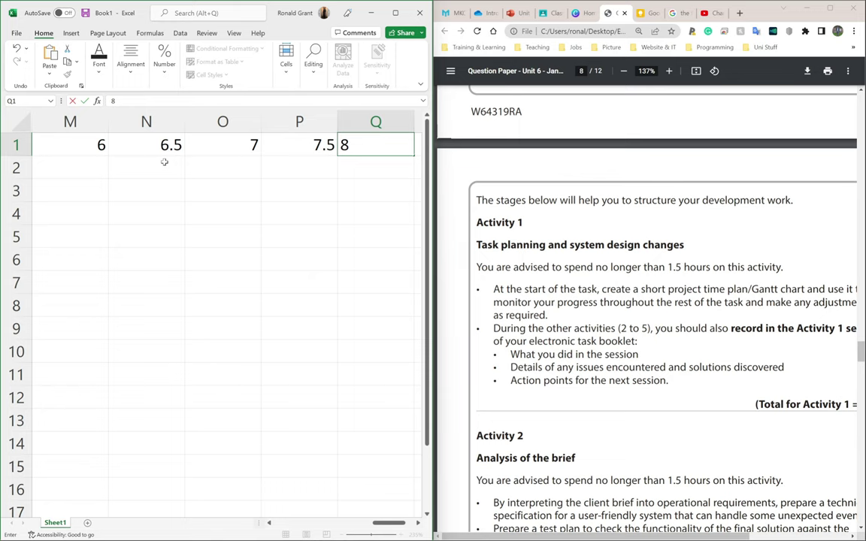
pyautogui.press('Tab')
pyautogui.press('Tab')
pyautogui.write('9')
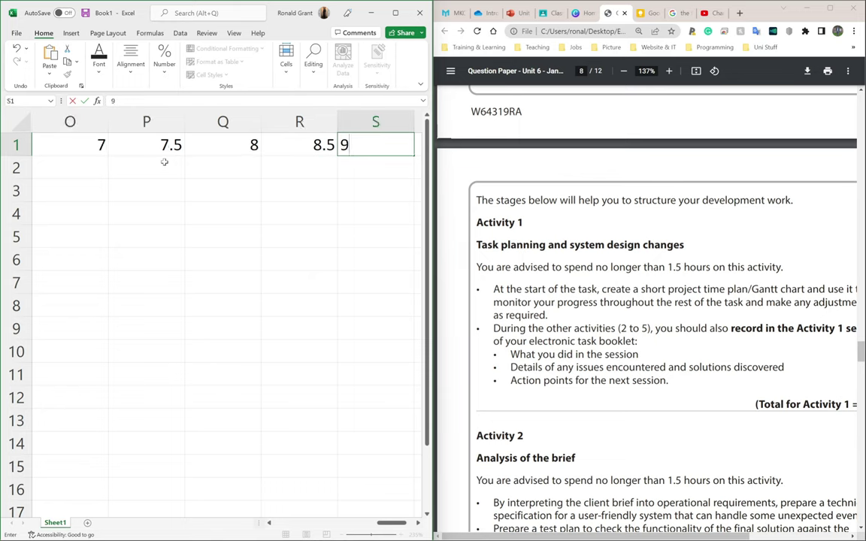
pyautogui.press('Tab')
pyautogui.write('9.5')
pyautogui.press('Tab')
pyautogui.write('10')
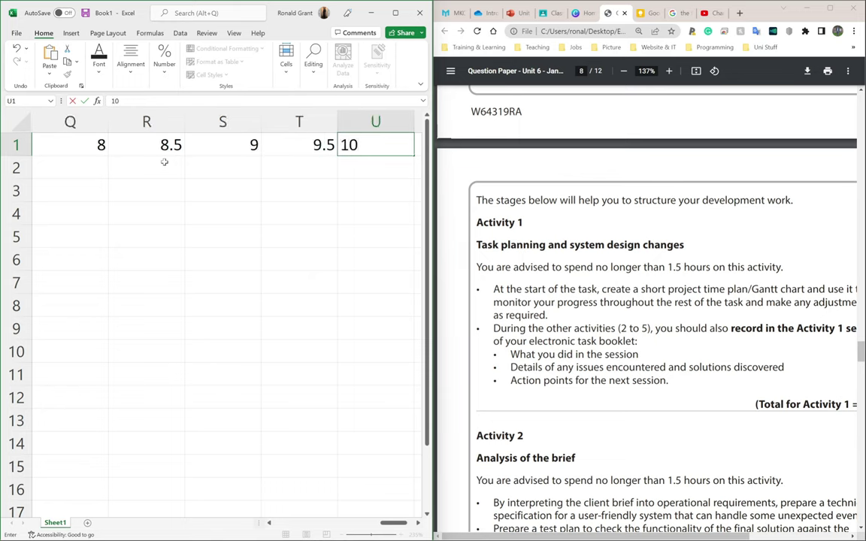
pyautogui.press('Tab')
pyautogui.write('10.5')
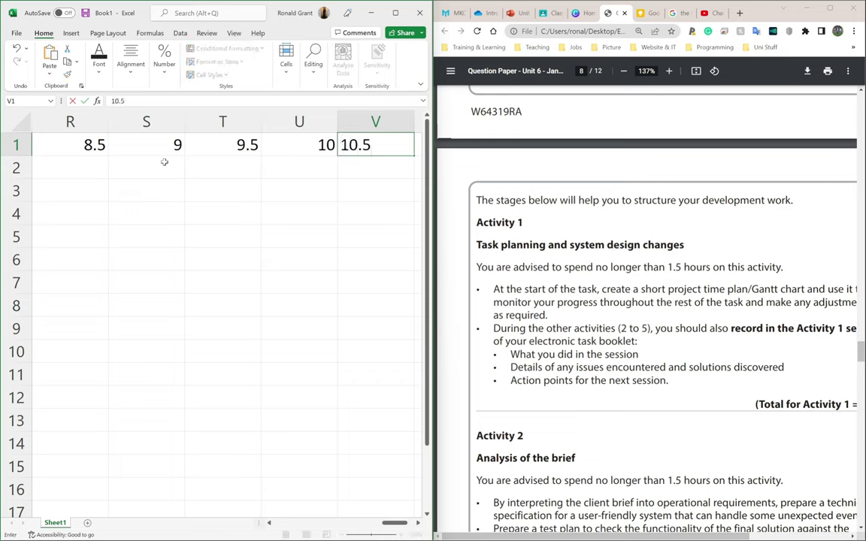
pyautogui.press('Tab')
pyautogui.write('11')
pyautogui.press('Tab')
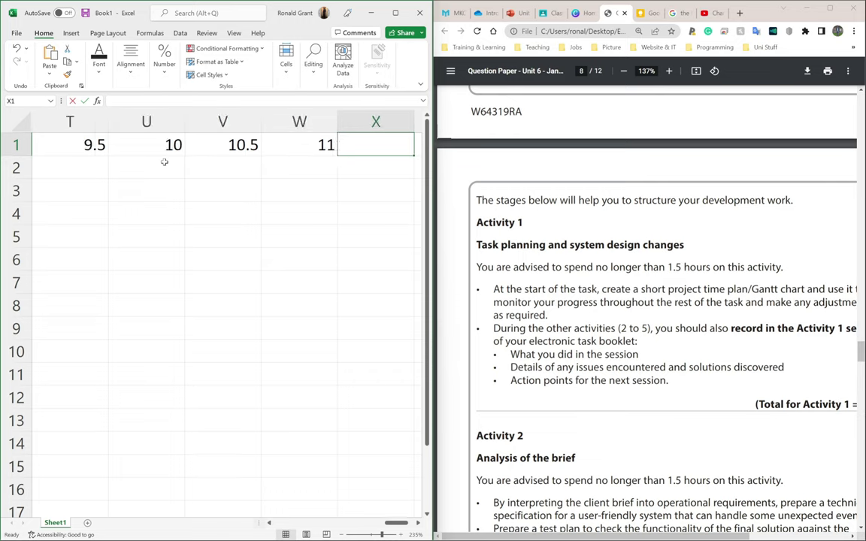
pyautogui.write('11.5')
pyautogui.press('Tab')
pyautogui.write('12')
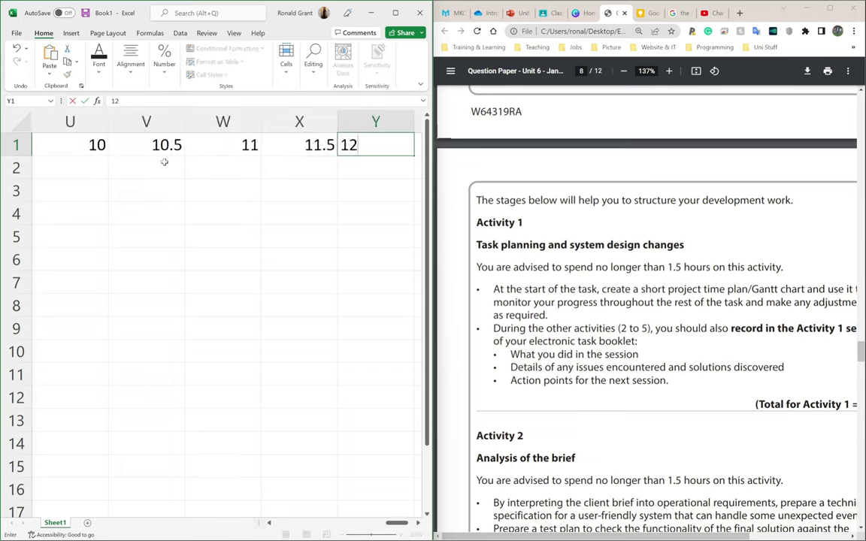
pyautogui.click(131, 238)
# - Maximise Excel and narrow hour columns B to X to about a third width
pyautogui.scroll(-5, 132, 239)
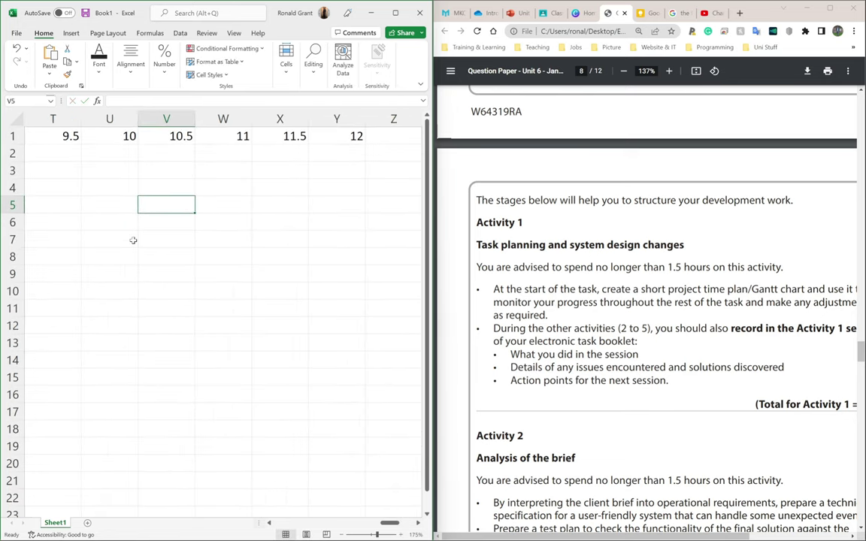
pyautogui.doubleClick(336, 12)
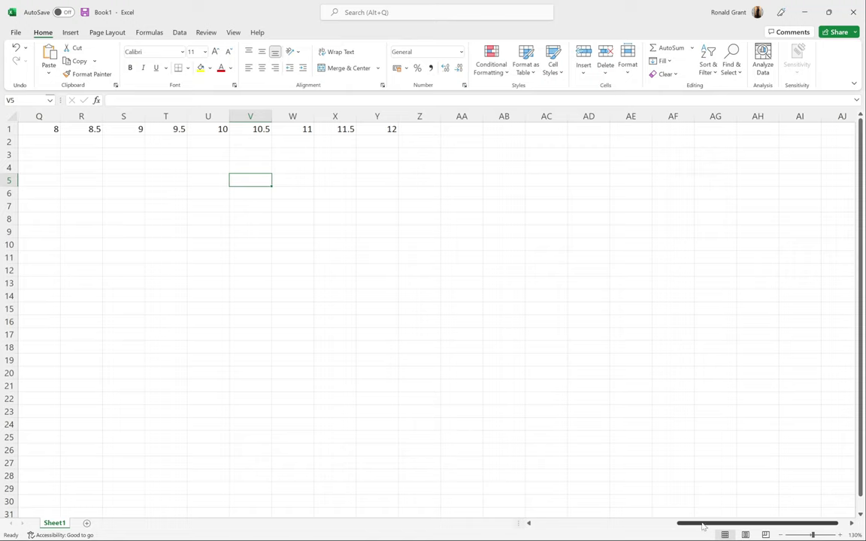
pyautogui.moveTo(721, 522); pyautogui.dragTo(688, 522)
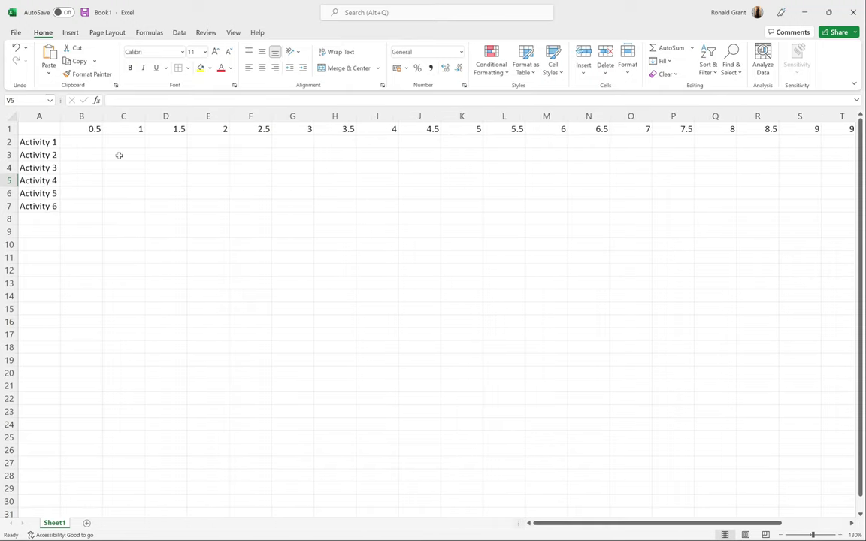
pyautogui.click(88, 114)
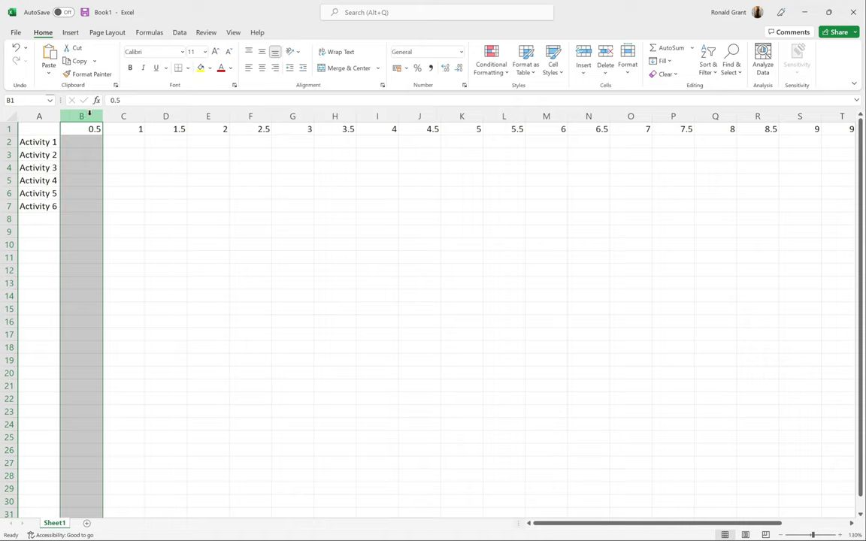
pyautogui.click(94, 130)
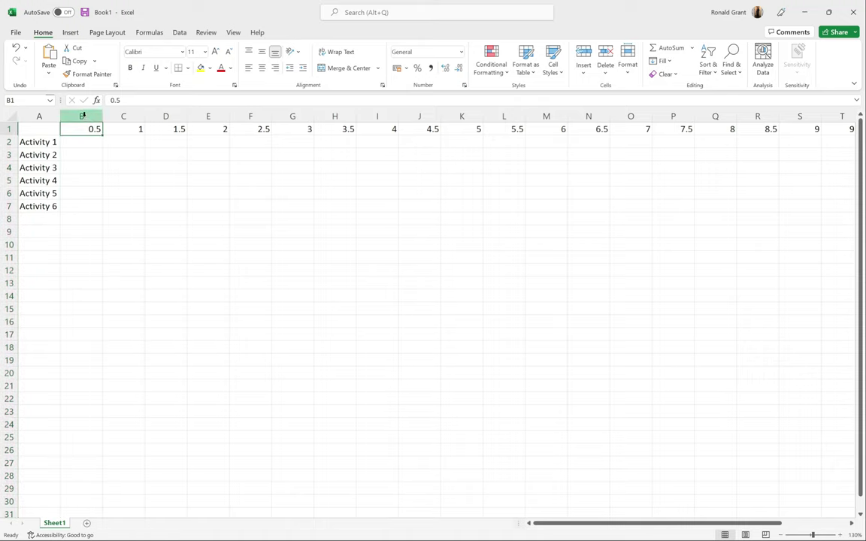
pyautogui.click(88, 114)
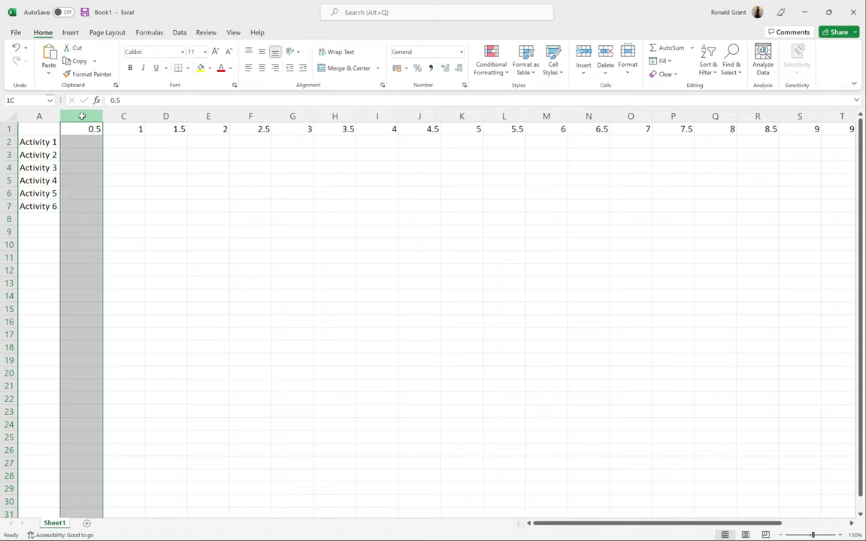
pyautogui.moveTo(82, 117); pyautogui.dragTo(816, 118)
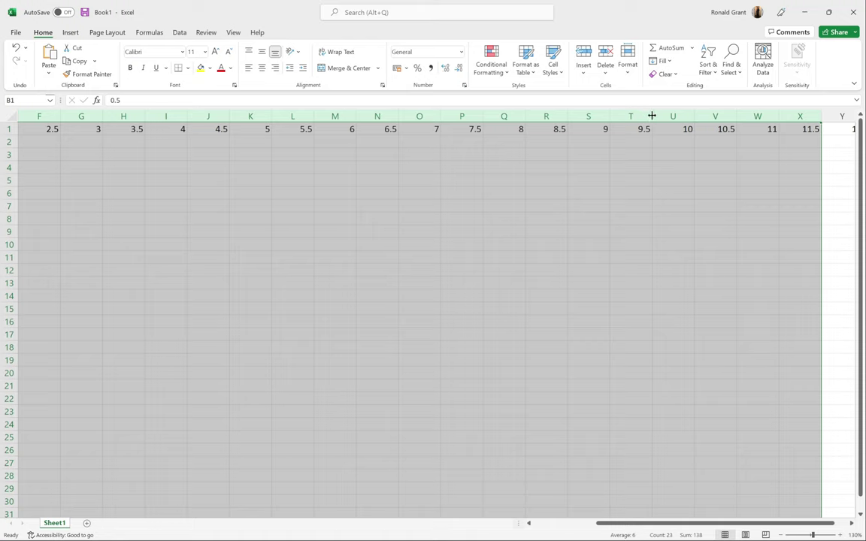
pyautogui.moveTo(651, 116); pyautogui.dragTo(624, 116)
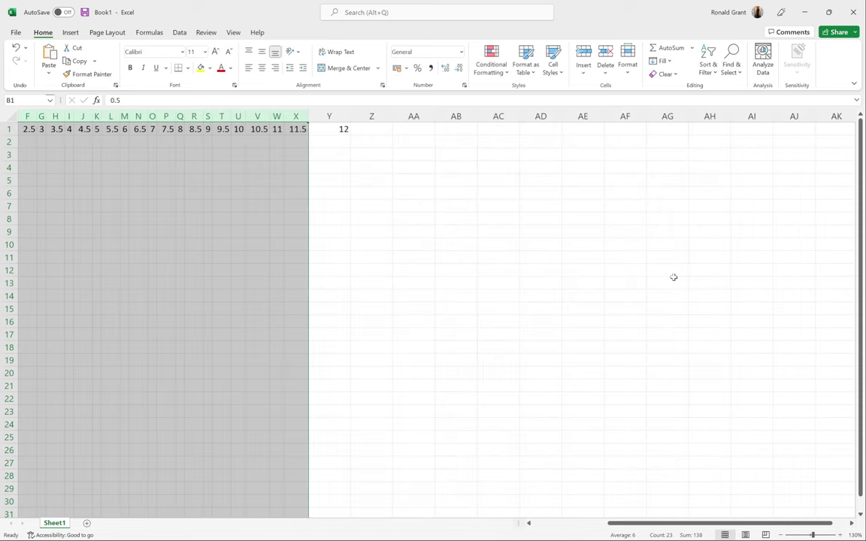
pyautogui.moveTo(607, 523); pyautogui.dragTo(532, 518)
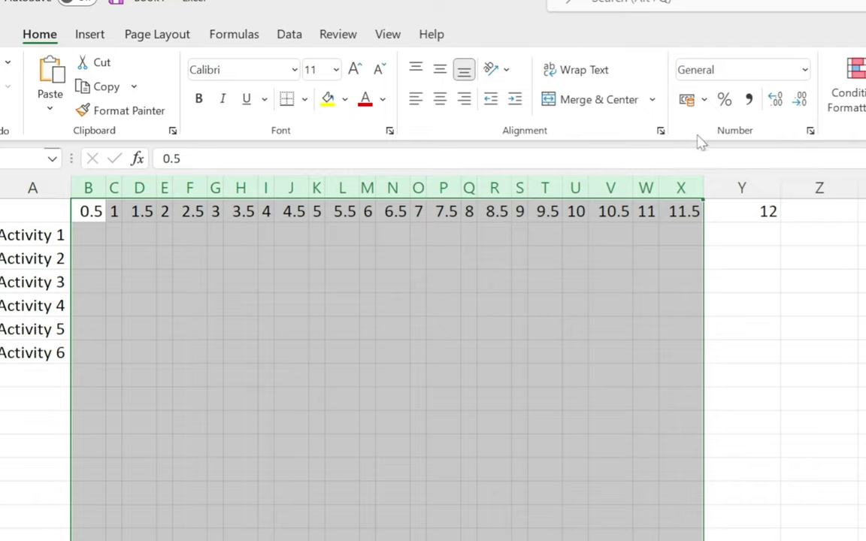
# - Show the hour headings with one decimal place and narrow the timeline columns further
pyautogui.click(776, 101)
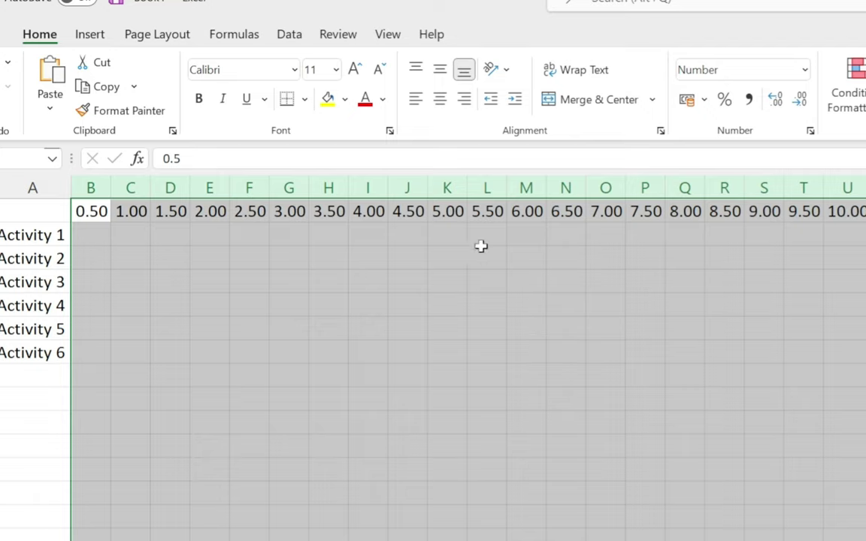
pyautogui.click(802, 103)
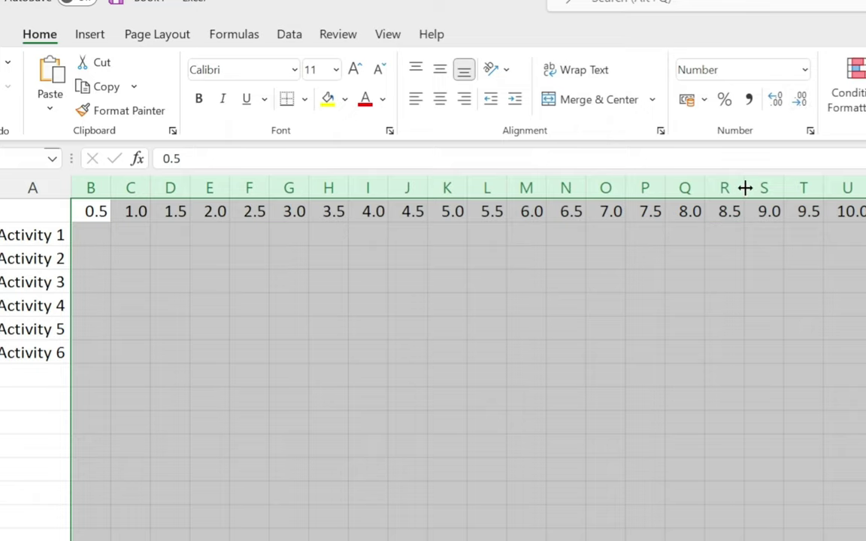
pyautogui.moveTo(744, 188); pyautogui.dragTo(734, 187)
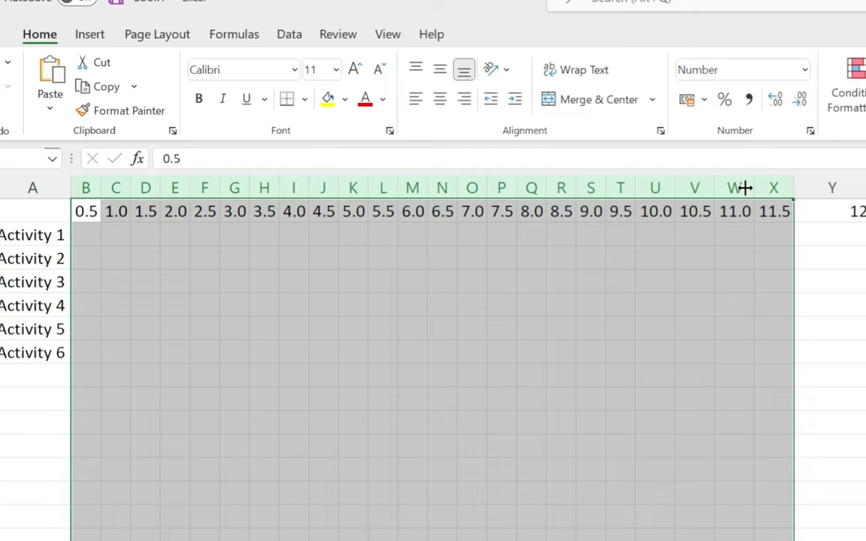
pyautogui.click(406, 328)
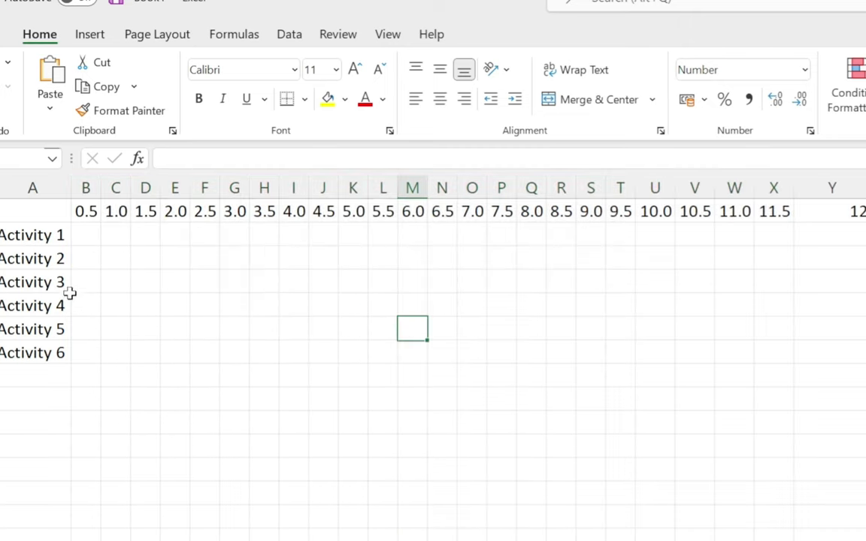
pyautogui.moveTo(39, 209); pyautogui.dragTo(812, 373)
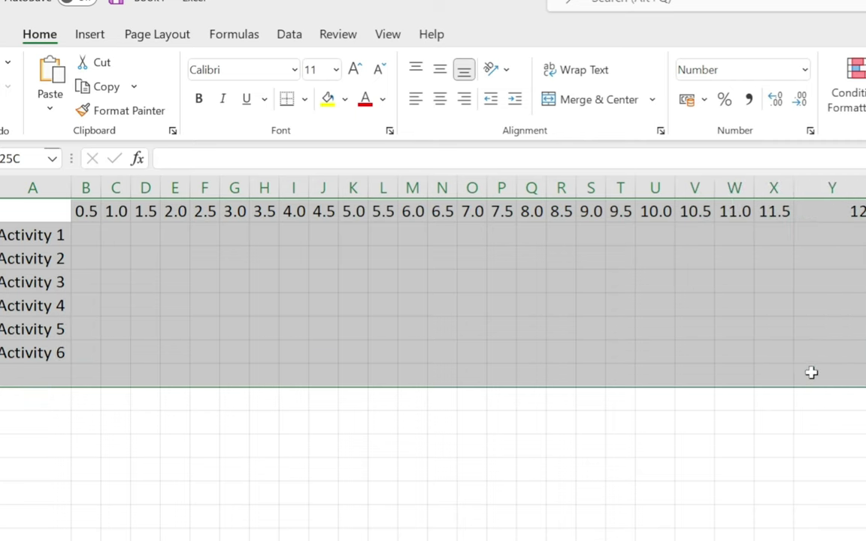
pyautogui.click(829, 260)
# - Fit column Y and make its final hour marker read 12.0
pyautogui.doubleClick(862, 178)
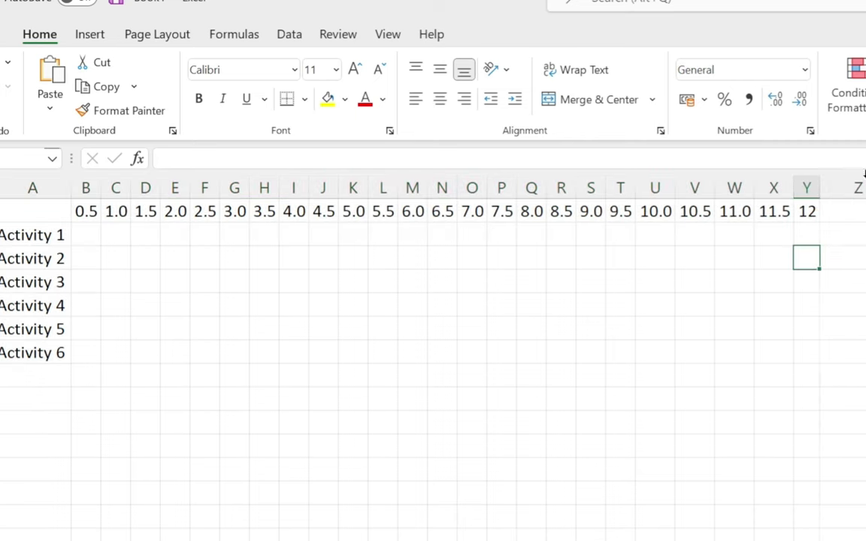
pyautogui.click(814, 213)
pyautogui.doubleClick(815, 214)
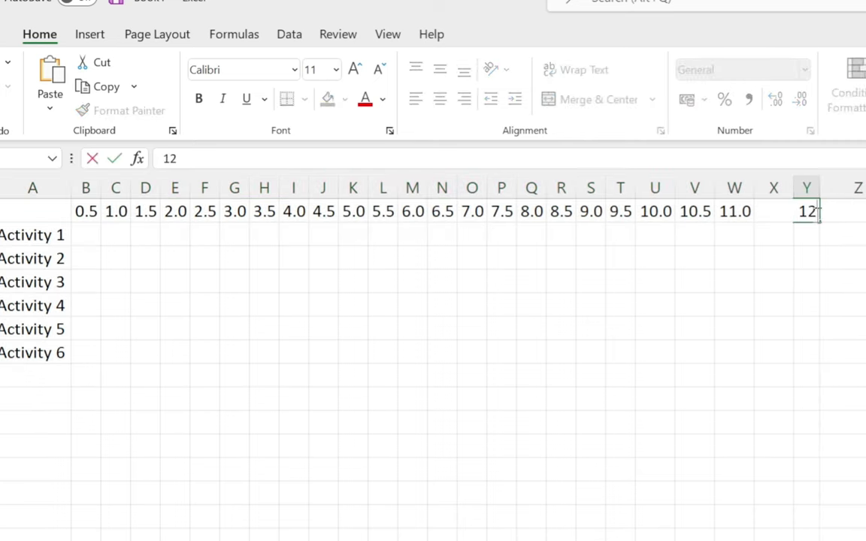
pyautogui.write('.0')
pyautogui.press('Return')
pyautogui.click(810, 213)
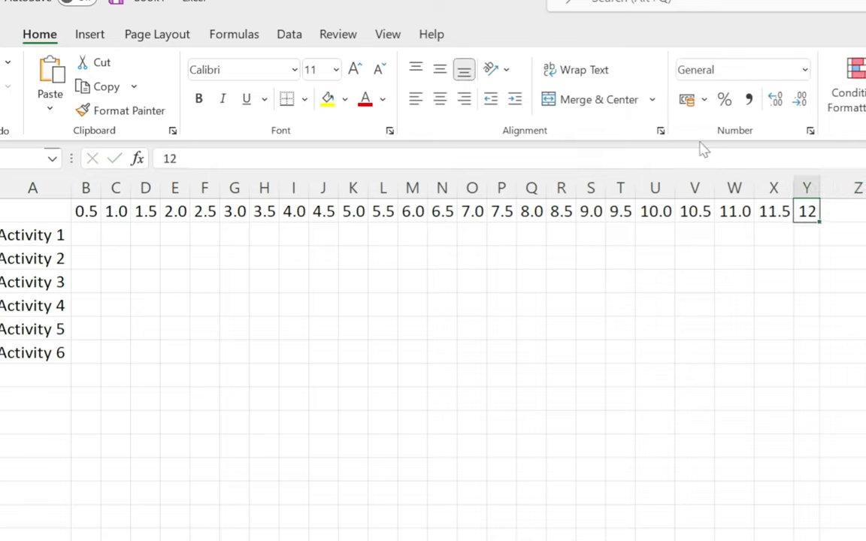
pyautogui.click(776, 100)
pyautogui.click(857, 259)
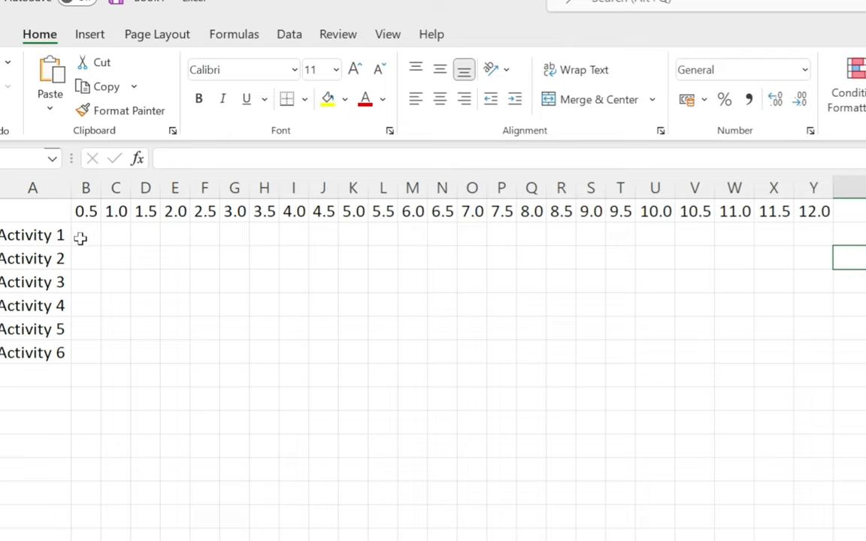
# - Check the next instruction line in the question paper
pyautogui.hotkey('alt', 'Tab')
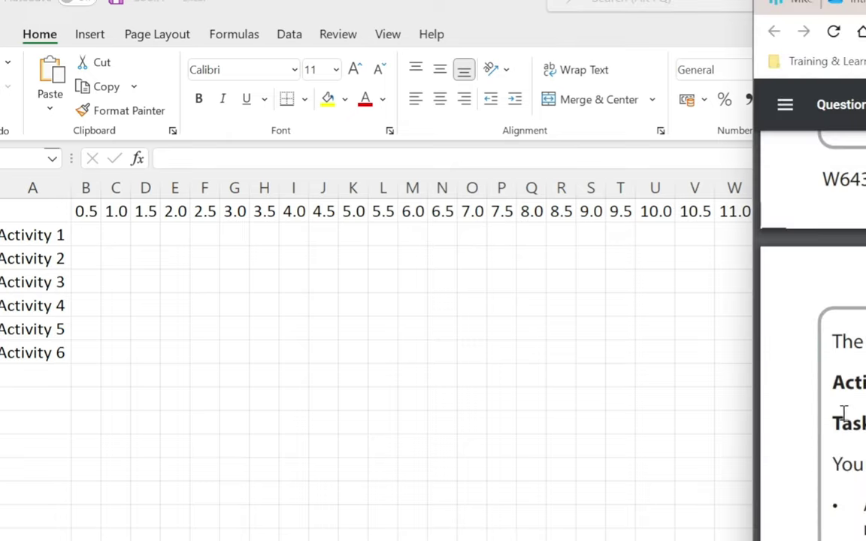
pyautogui.moveTo(834, 461); pyautogui.dragTo(864, 463)
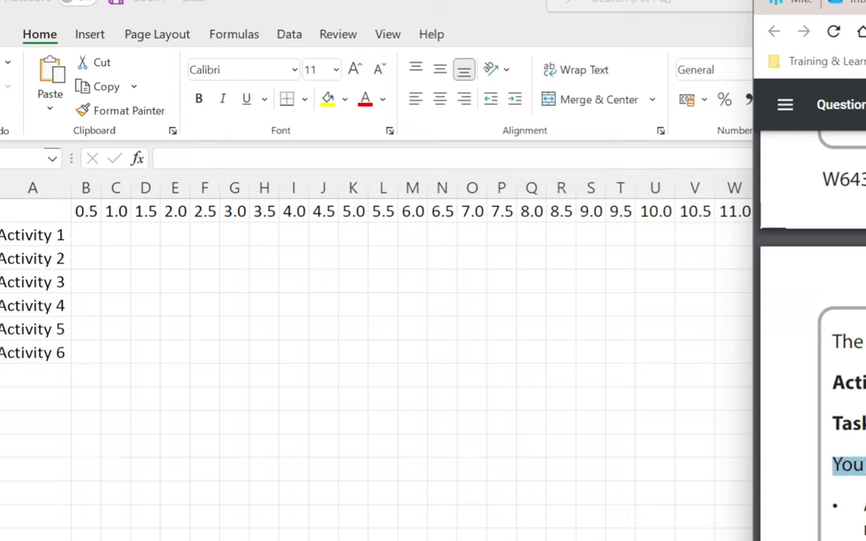
pyautogui.hotkey('alt', 'Tab')
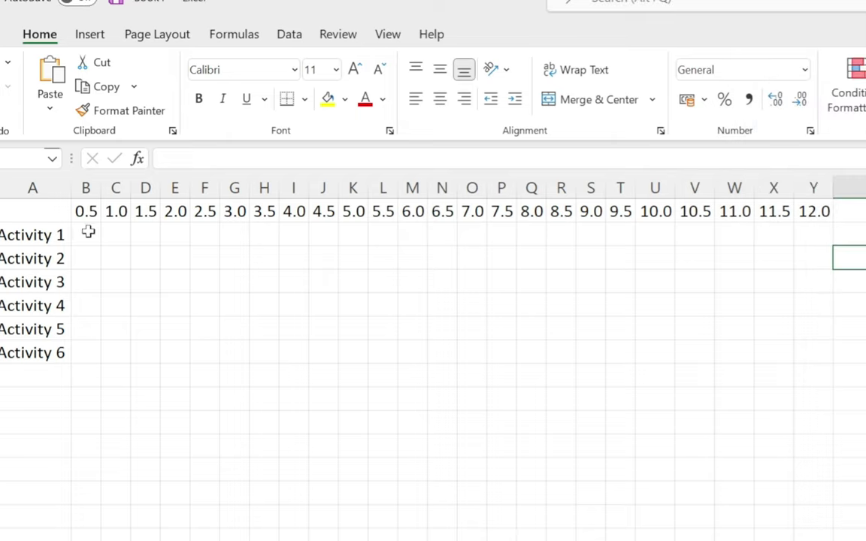
# - Fill Activity 1's 0.5–1.5 cells (B2:D2) orange
pyautogui.moveTo(87, 234); pyautogui.dragTo(155, 229)
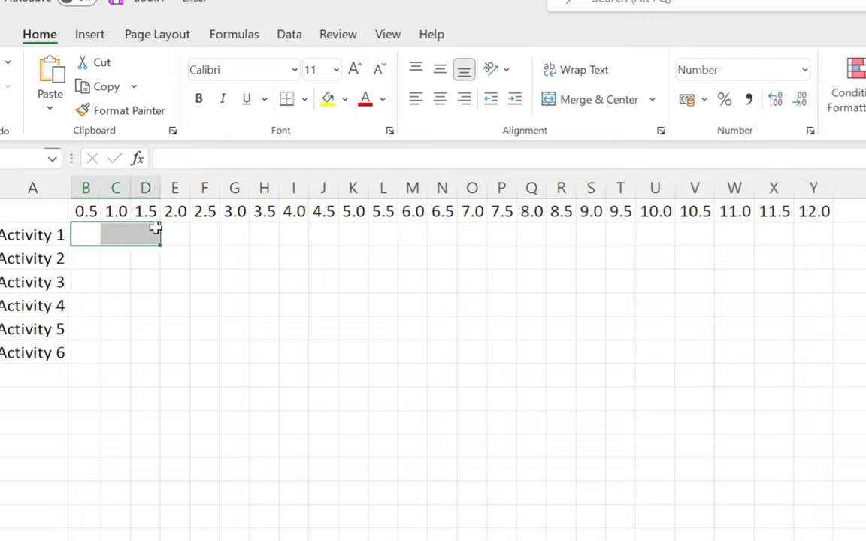
pyautogui.click(345, 100)
pyautogui.click(357, 273)
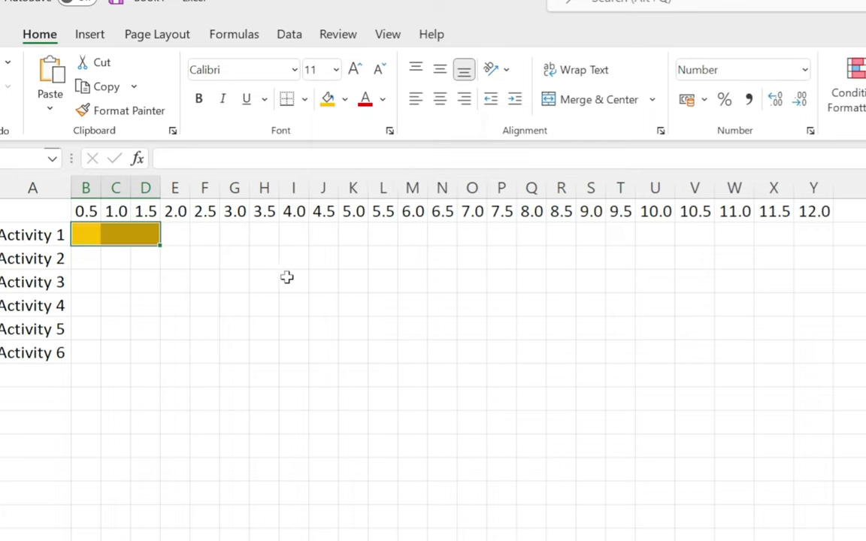
pyautogui.click(169, 263)
# - Fill Activity 2's 2.0–3.0 cells (E3:G3) orange
pyautogui.hotkey('alt', 'Tab')
pyautogui.scroll(-3, 833, 394)
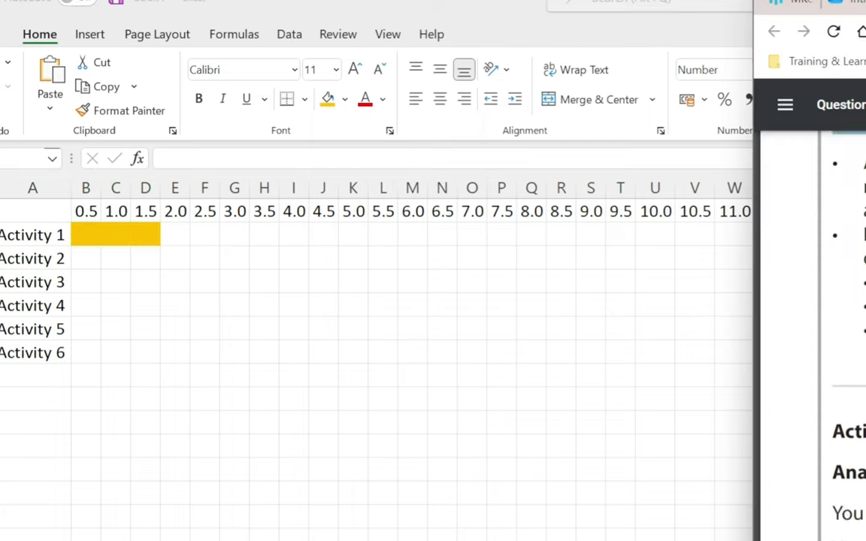
pyautogui.moveTo(831, 391); pyautogui.dragTo(865, 395)
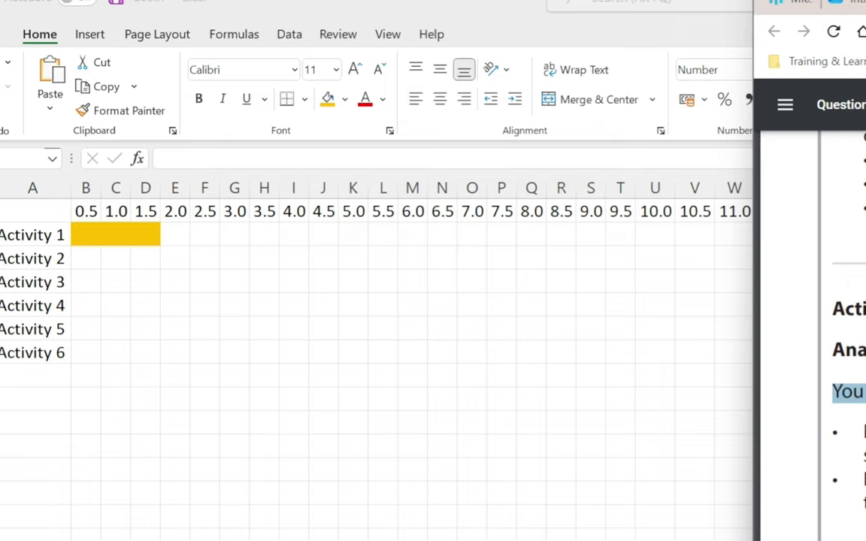
pyautogui.hotkey('alt', 'Tab')
pyautogui.moveTo(173, 257); pyautogui.dragTo(236, 259)
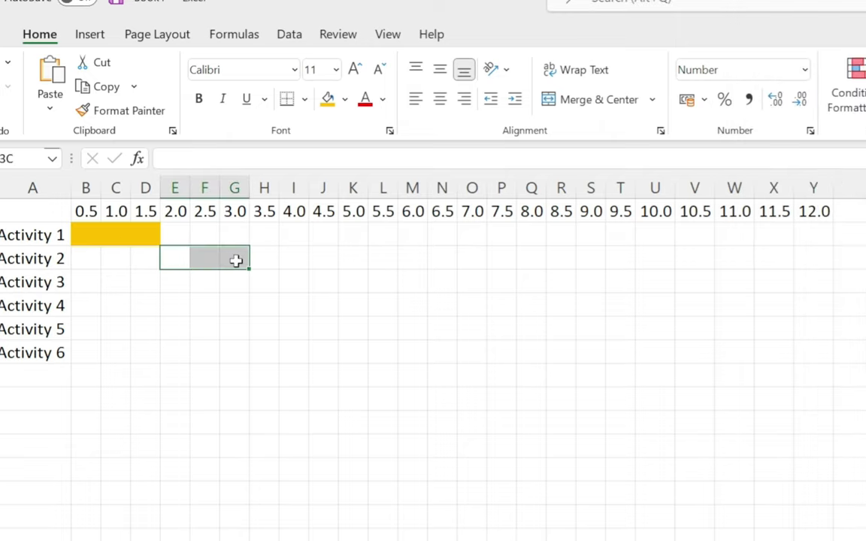
pyautogui.click(326, 101)
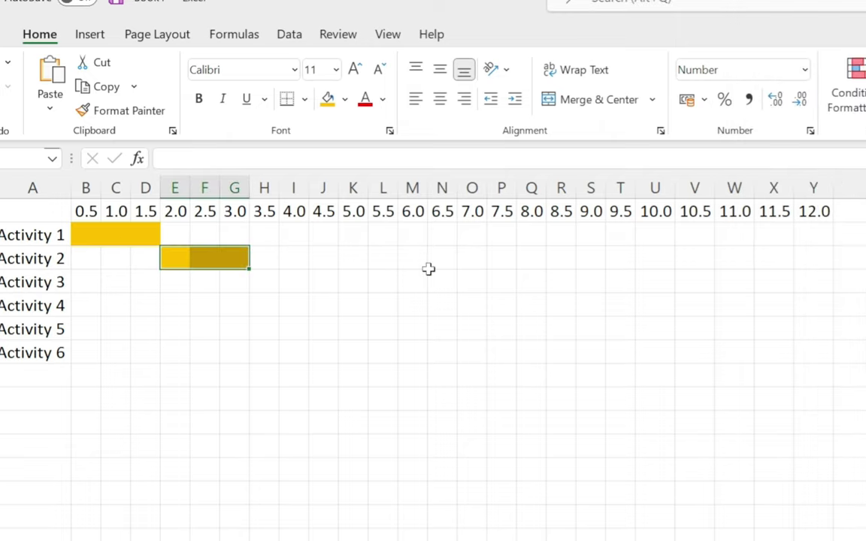
# - Fill Activity 3's 3.5–5.5 cells (H4:L4) orange
pyautogui.hotkey('alt', 'Tab')
pyautogui.scroll(-5, 812, 338)
pyautogui.moveTo(832, 408); pyautogui.dragTo(864, 409)
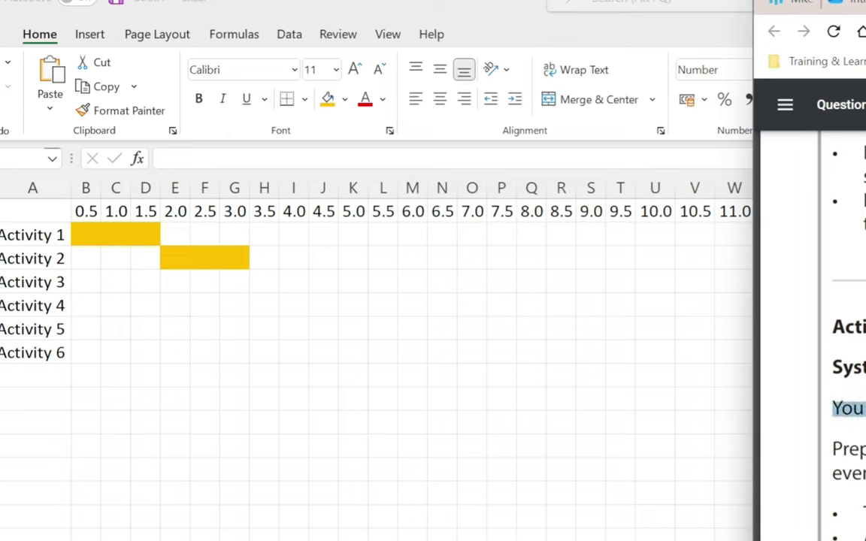
pyautogui.hotkey('alt', 'Tab')
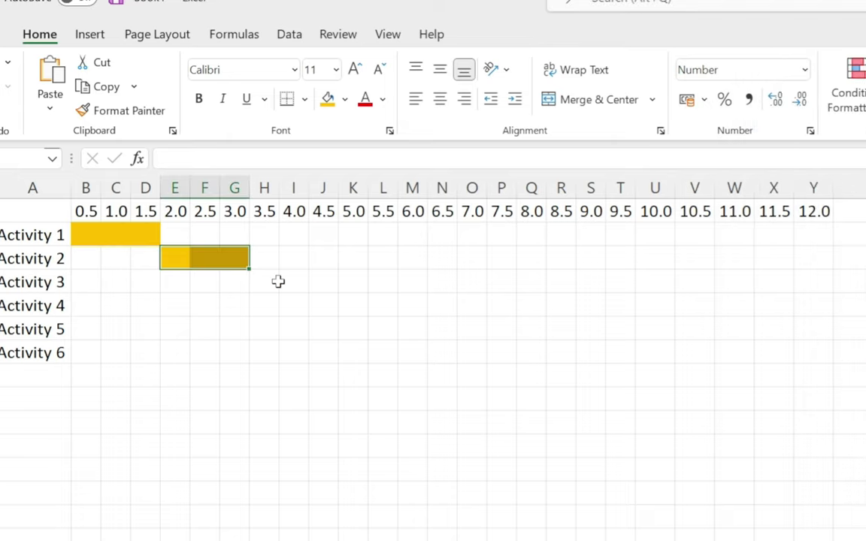
pyautogui.click(272, 283)
pyautogui.moveTo(263, 283); pyautogui.dragTo(377, 287)
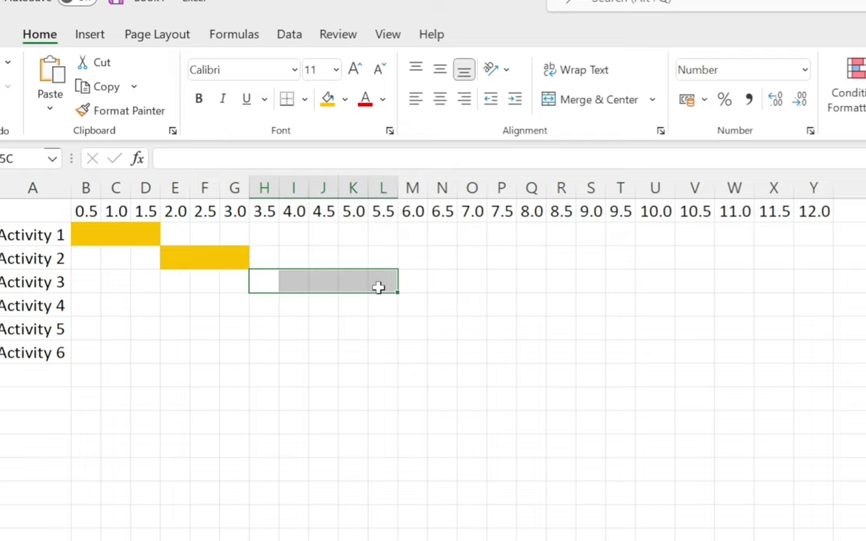
pyautogui.click(328, 99)
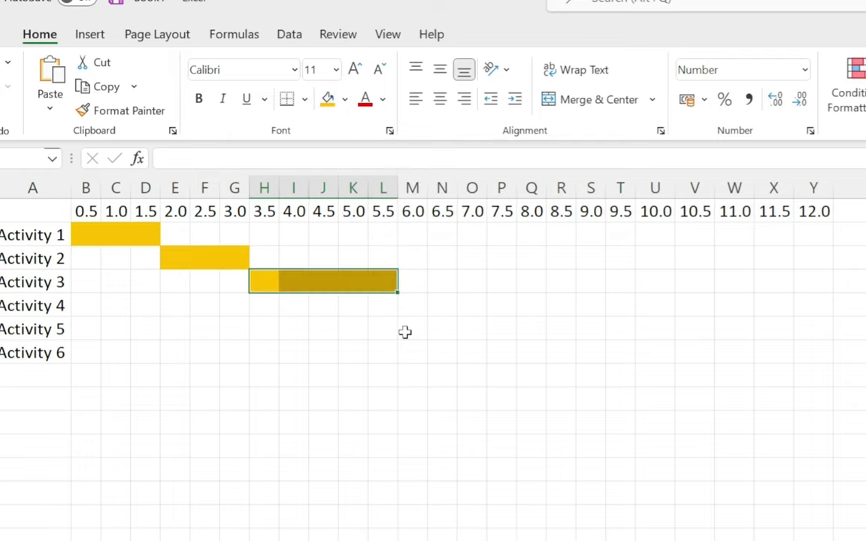
pyautogui.hotkey('alt', 'Tab')
# - Fill Activity 4's 6.0–8.0 bar in M4:Q4 yellow
pyautogui.scroll(-8, 812, 316)
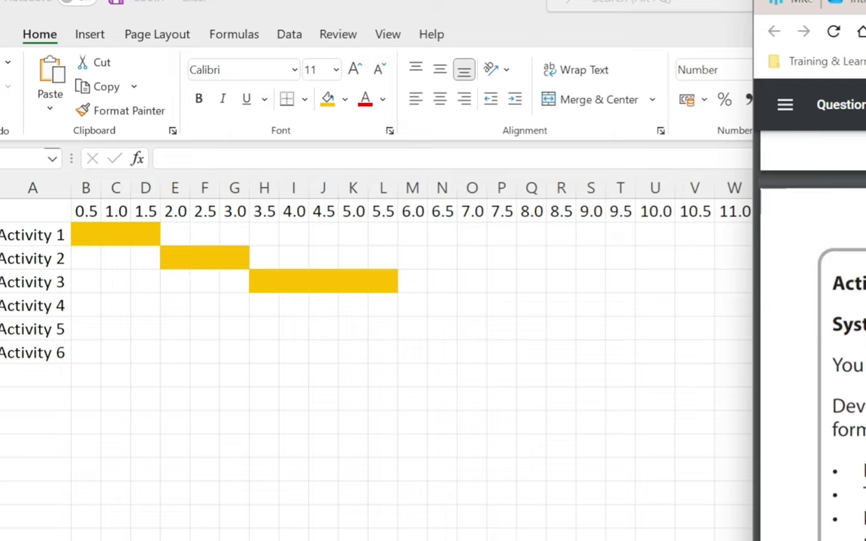
pyautogui.moveTo(837, 294); pyautogui.dragTo(864, 295)
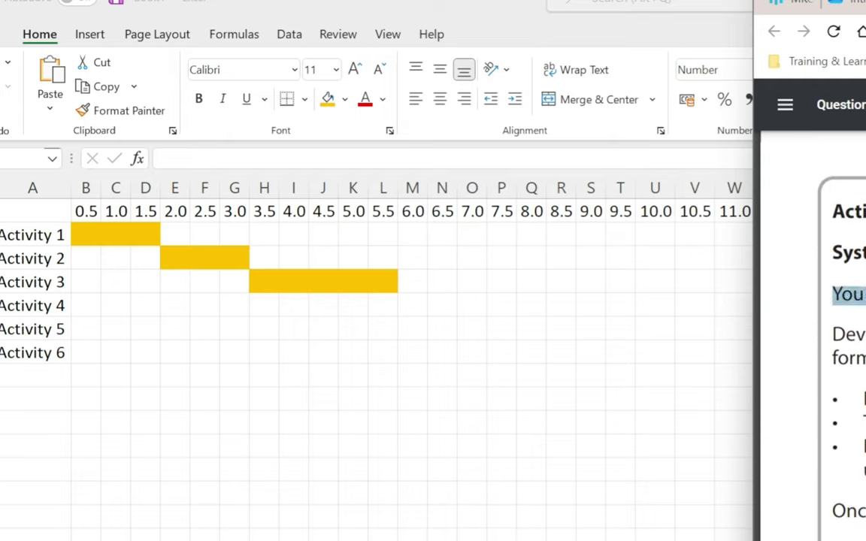
pyautogui.click(435, 307)
pyautogui.click(411, 308)
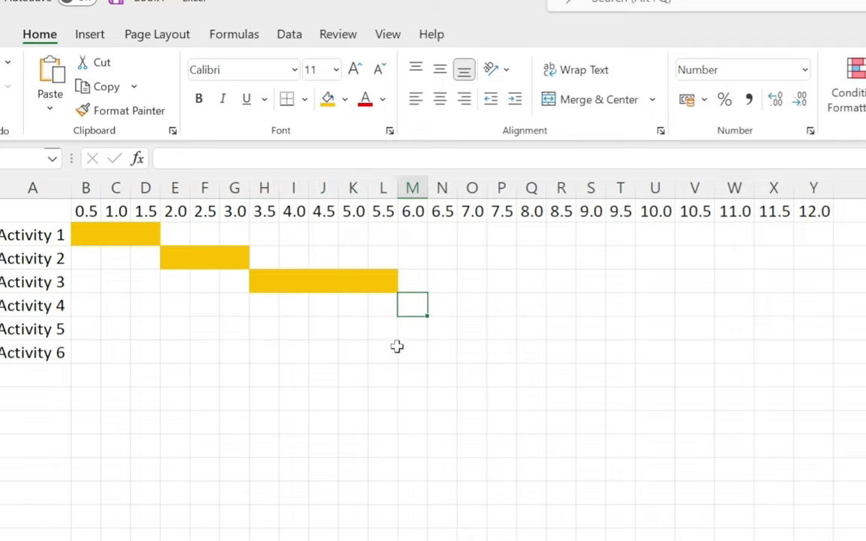
pyautogui.moveTo(409, 302); pyautogui.dragTo(521, 310)
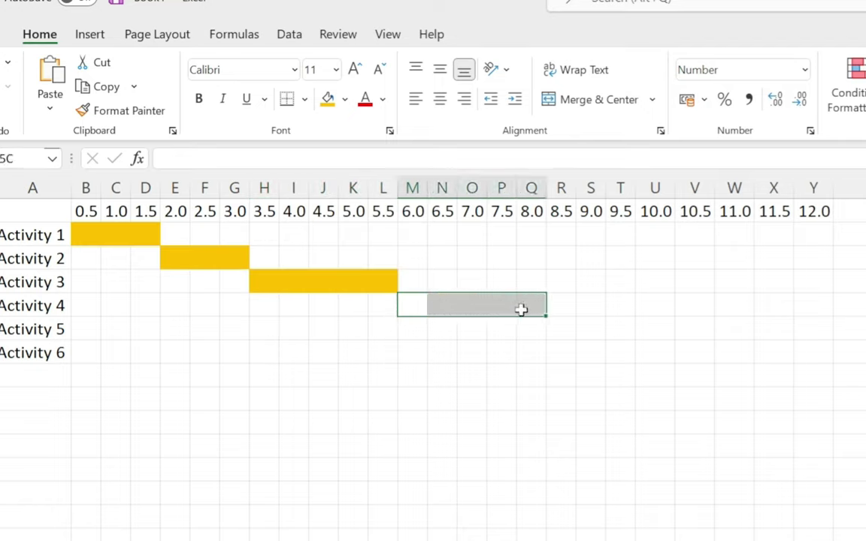
pyautogui.click(328, 100)
# - Fill Activity 5's 8.5–9.5 bar in R5:T5 yellow
pyautogui.click(555, 328)
pyautogui.hotkey('alt', 'Tab')
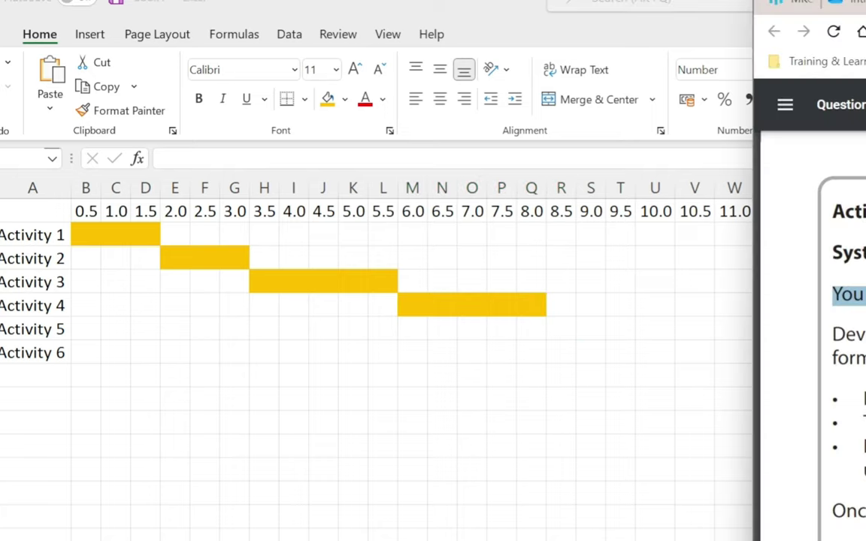
pyautogui.scroll(1, 812, 301)
pyautogui.scroll(-1, 811, 300)
pyautogui.moveTo(833, 323); pyautogui.dragTo(864, 325)
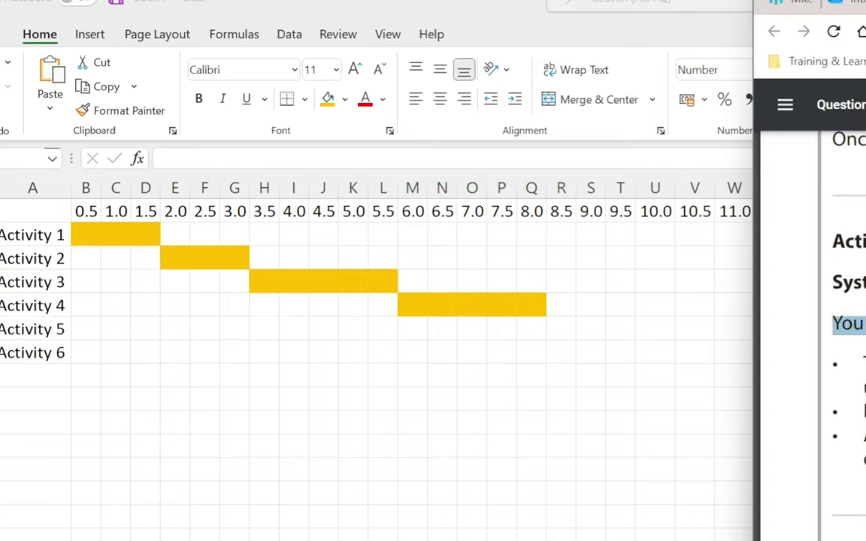
pyautogui.click(559, 324)
pyautogui.moveTo(556, 329); pyautogui.dragTo(610, 324)
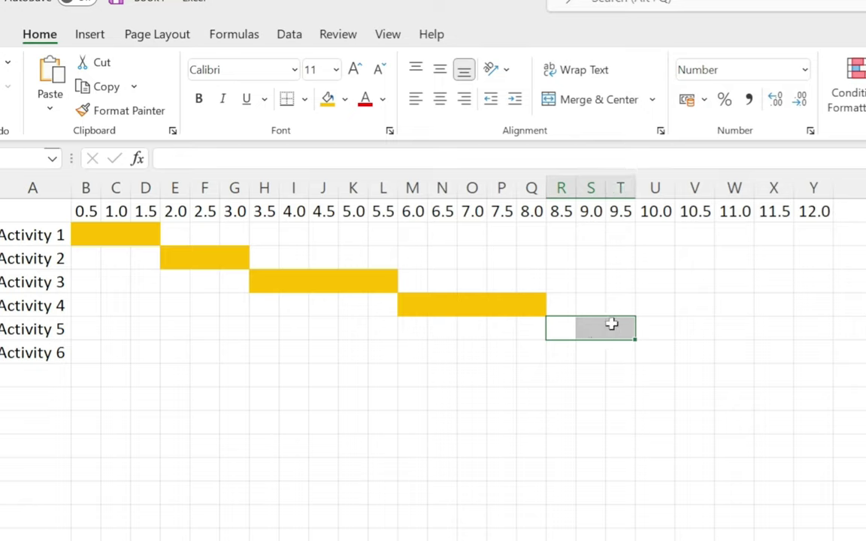
pyautogui.click(325, 104)
# - Fill Activity 6's 10.0–12.0 bar in U6:Y6 yellow and clear the selection
pyautogui.moveTo(650, 353); pyautogui.dragTo(816, 354)
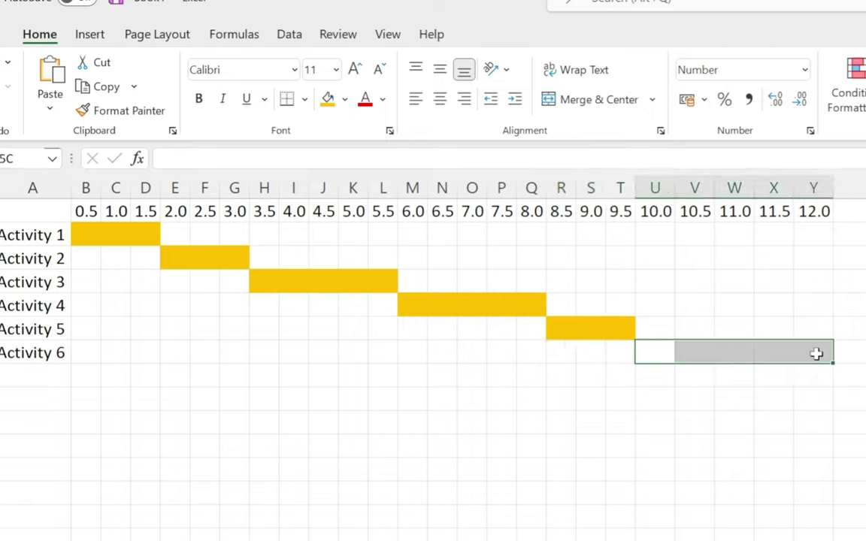
pyautogui.click(327, 102)
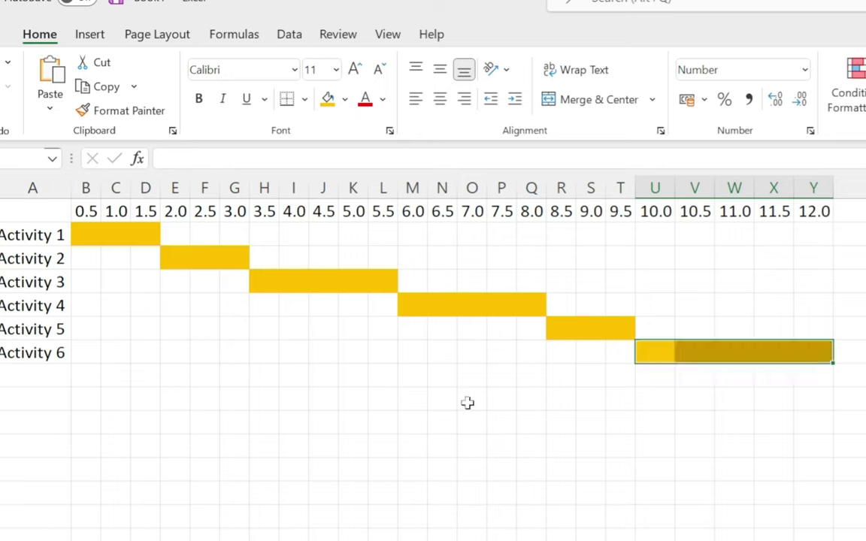
pyautogui.click(491, 525)
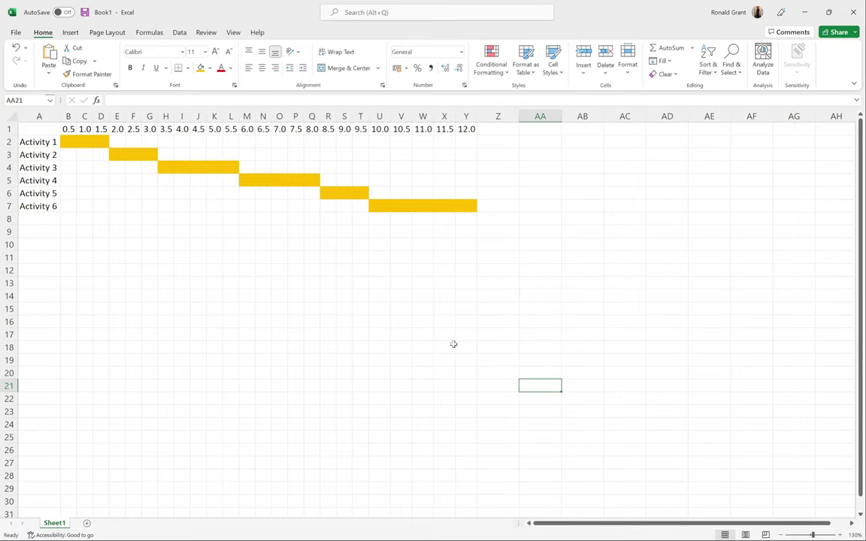
# - Launch Snipping Tool and snip a rectangle over the whole Gantt chart from A1
pyautogui.press('super')
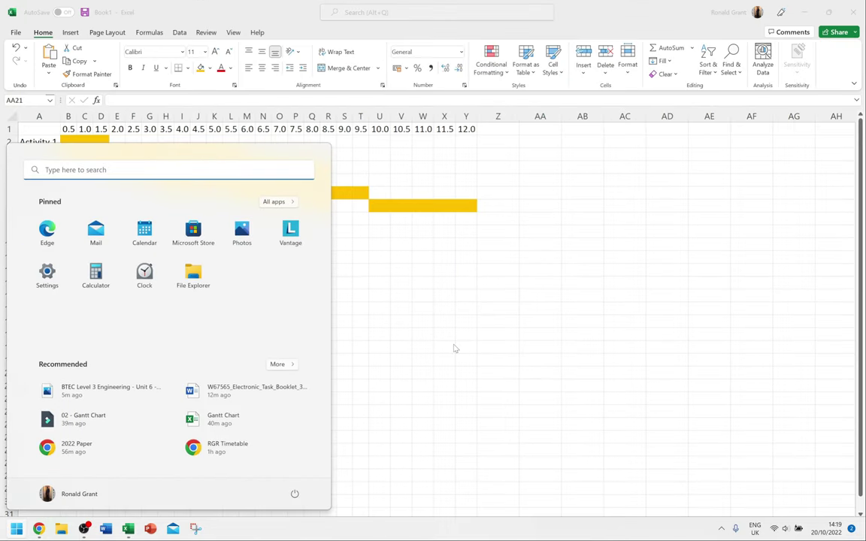
pyautogui.write('snip')
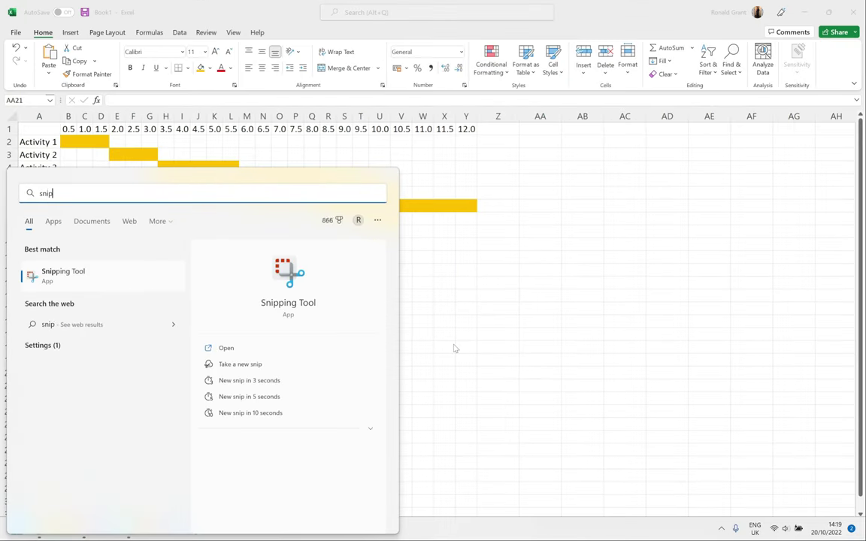
pyautogui.click(85, 275)
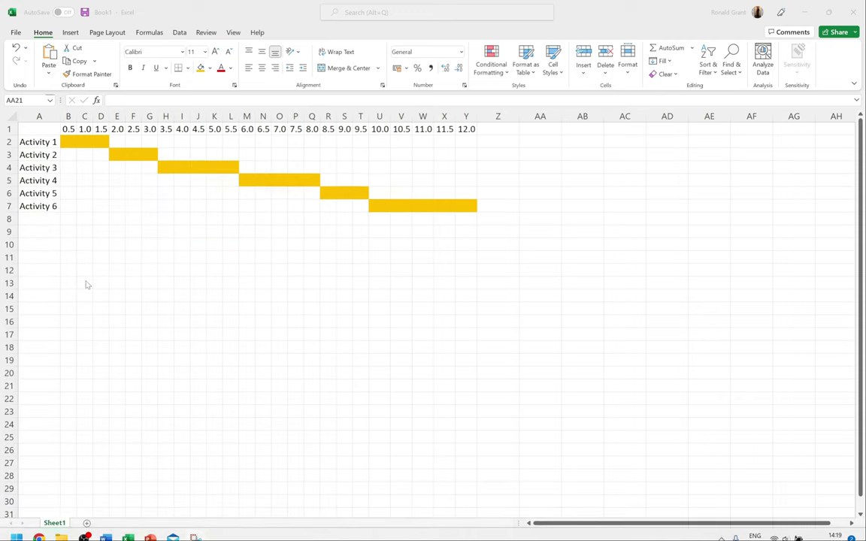
pyautogui.moveTo(200, 28); pyautogui.dragTo(284, 24)
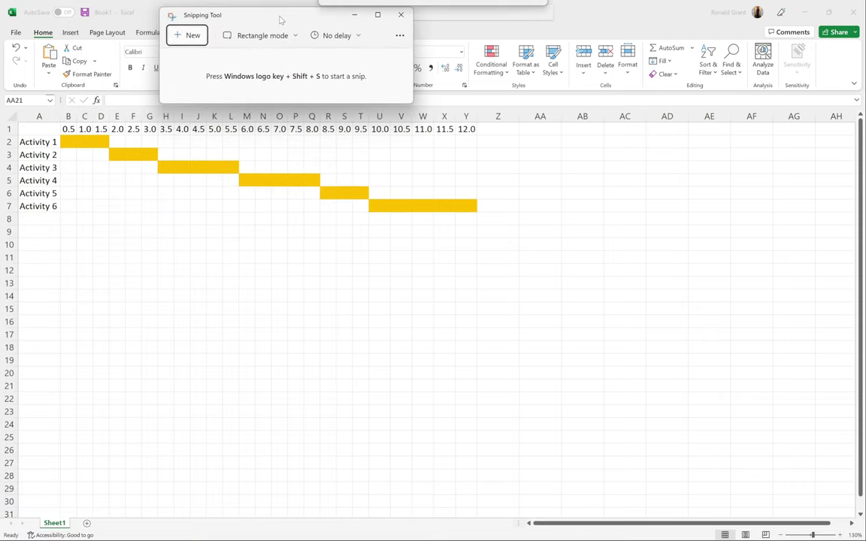
pyautogui.click(188, 36)
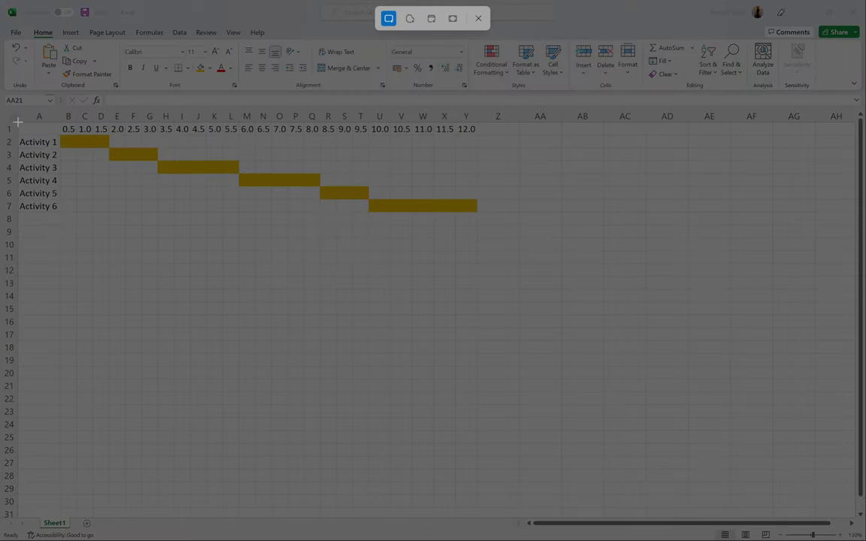
pyautogui.moveTo(17, 121); pyautogui.dragTo(478, 217)
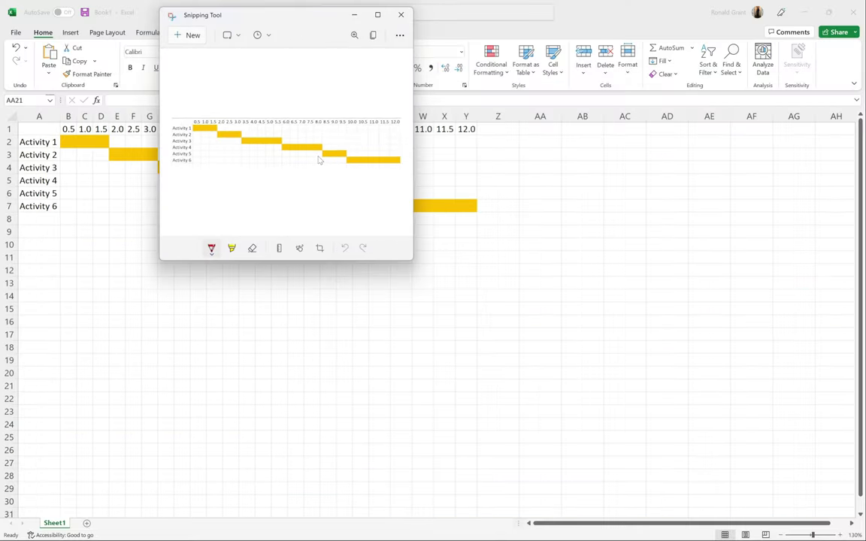
pyautogui.hotkey('alt', 'Tab')
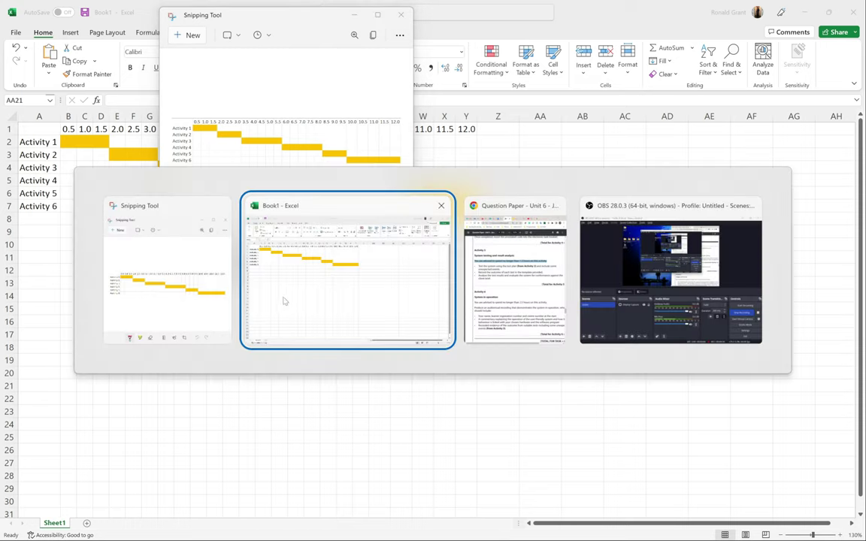
# - Open the task booklet from the Engineering Unit 6 folder and click into Activity 1's Initial Task Plan box
pyautogui.press('super+d')
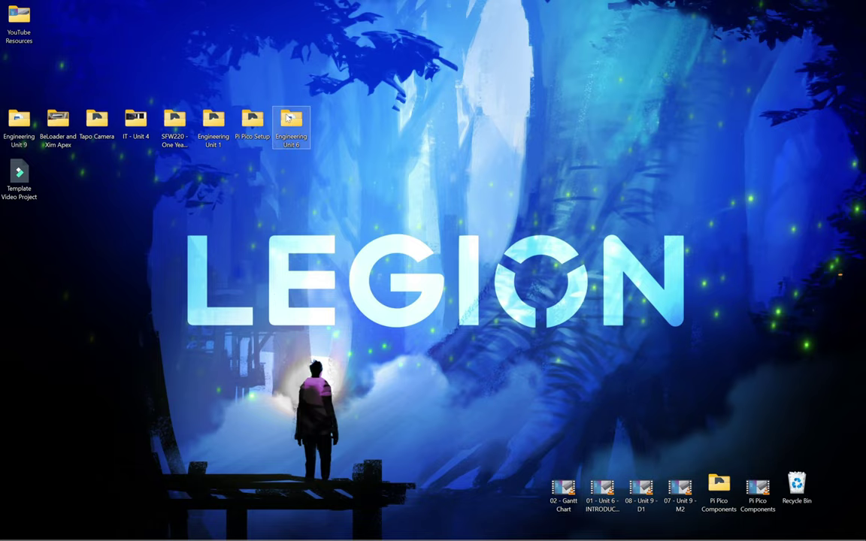
pyautogui.doubleClick(289, 118)
pyautogui.doubleClick(201, 381)
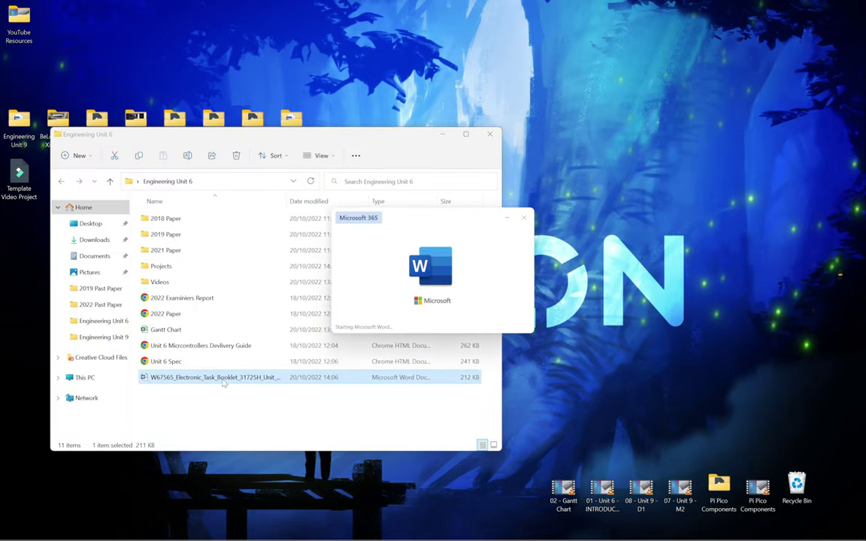
pyautogui.scroll(-3, 416, 295)
pyautogui.scroll(-10, 415, 295)
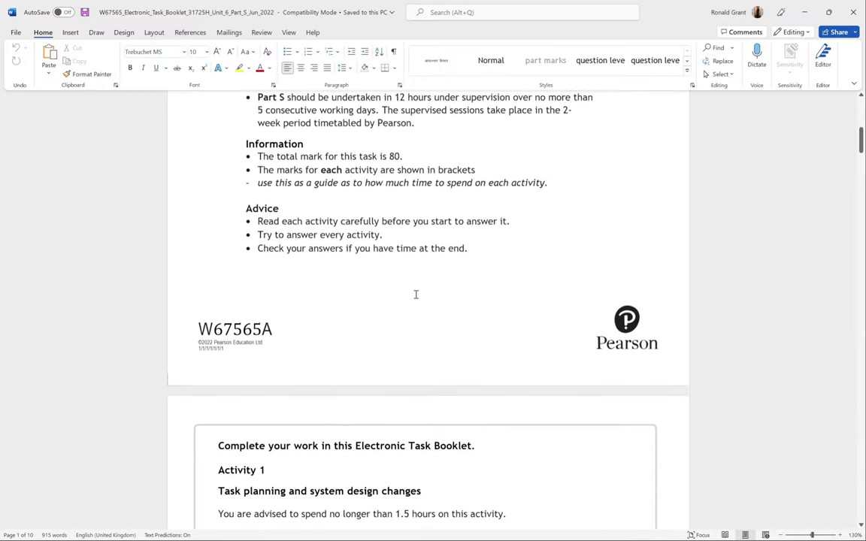
pyautogui.click(274, 239)
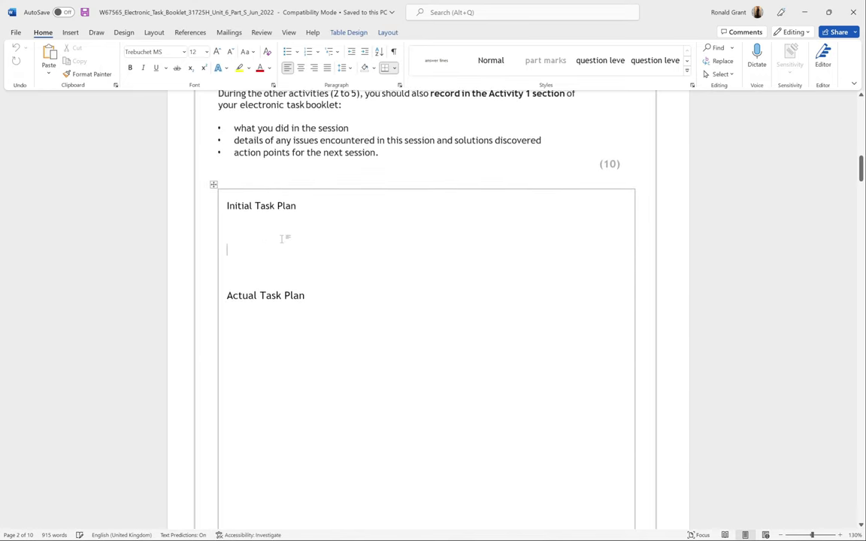
pyautogui.scroll(1, 289, 259)
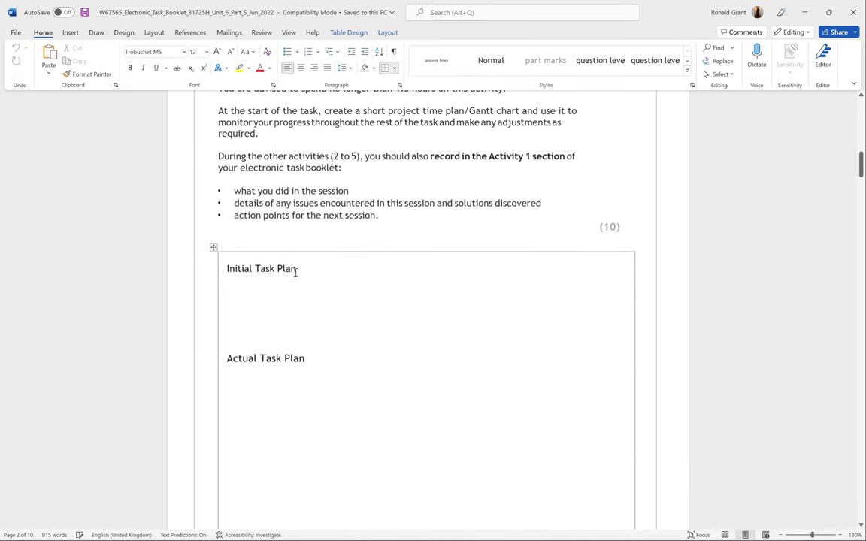
# - Paste the snipped Gantt chart into the Initial Task Plan box and add a blank line below
pyautogui.rightClick(245, 312)
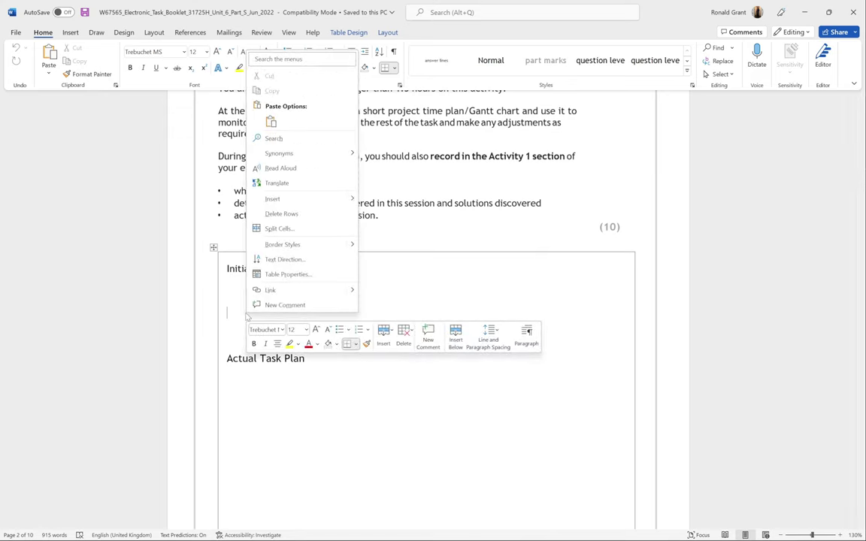
pyautogui.click(270, 120)
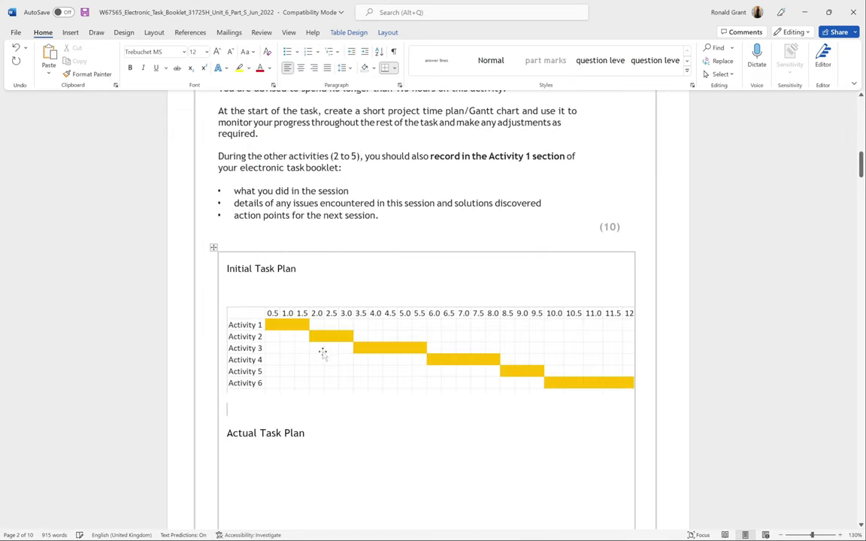
pyautogui.press('Return')
pyautogui.press('Return')
pyautogui.press('Return')
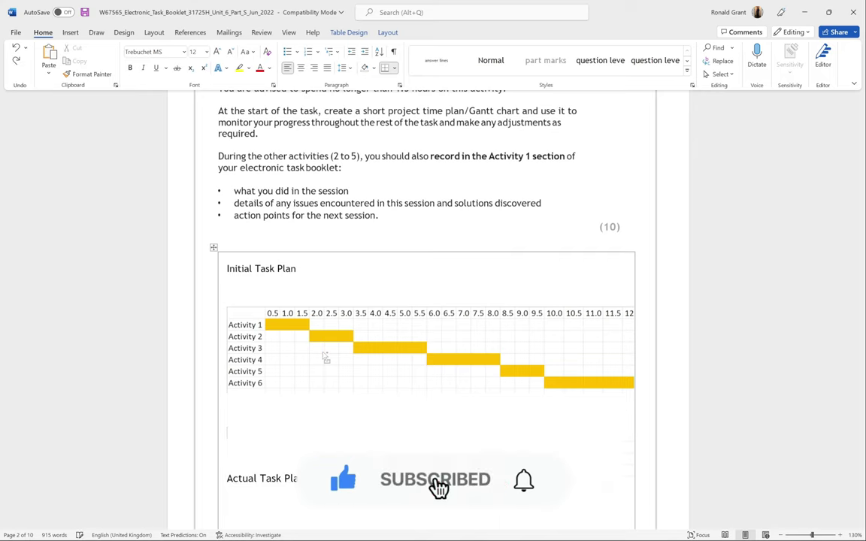
# - Shrink the pasted chart picture slightly so it fits the box width
pyautogui.click(379, 360)
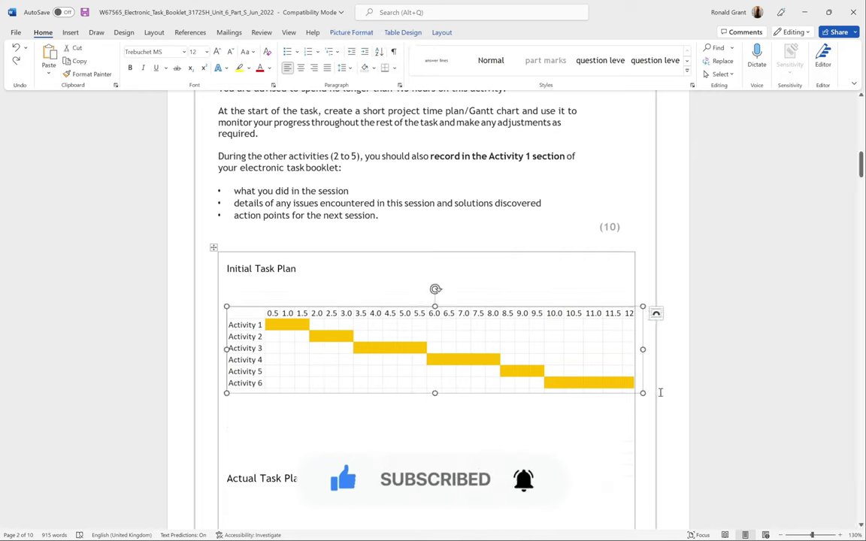
pyautogui.moveTo(643, 393); pyautogui.dragTo(621, 391)
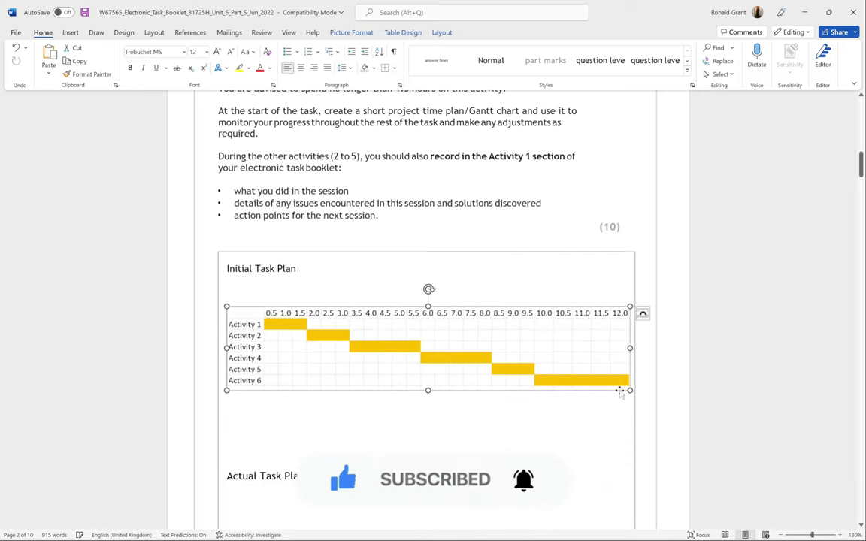
pyautogui.click(290, 405)
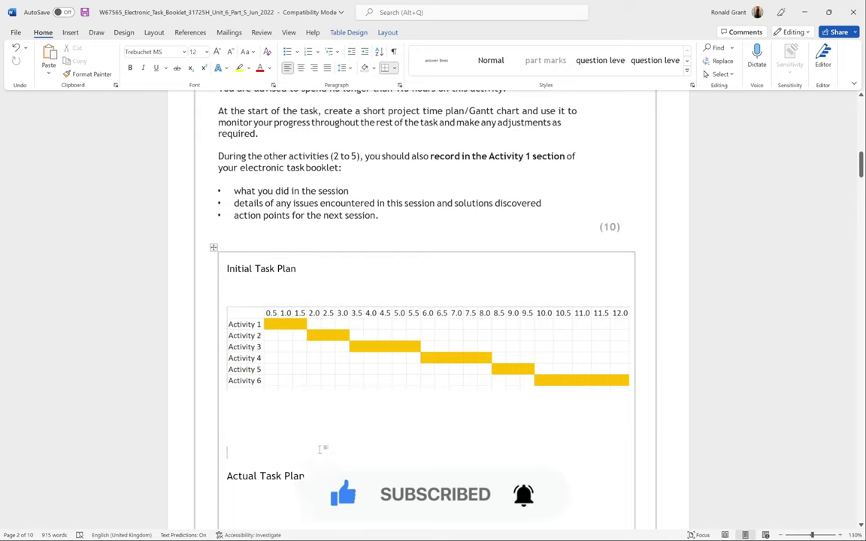